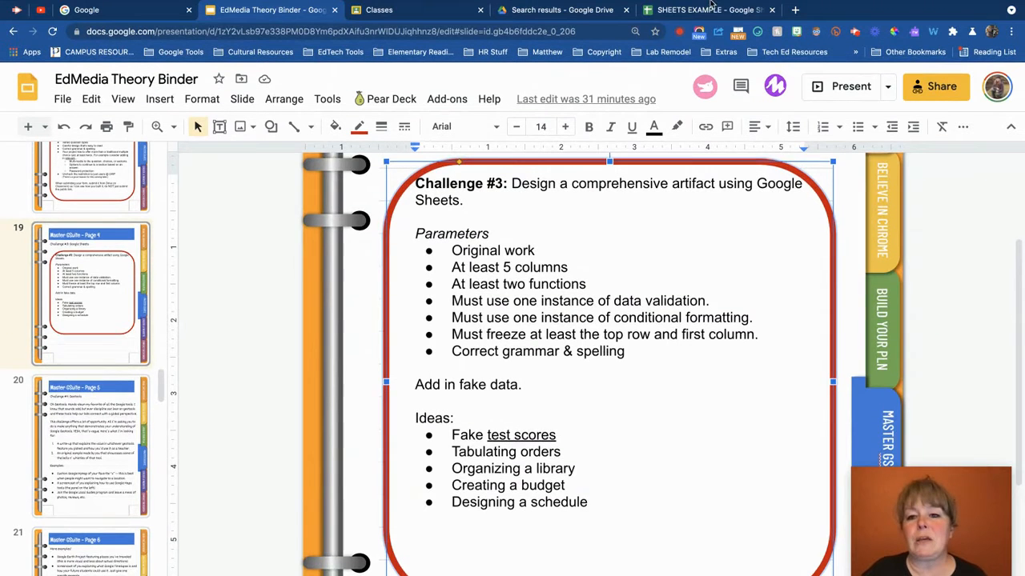
Step: Switch to the SHEETS EXAMPLE spreadsheet and examine how its header row and name columns behave across the sheet
click(709, 10)
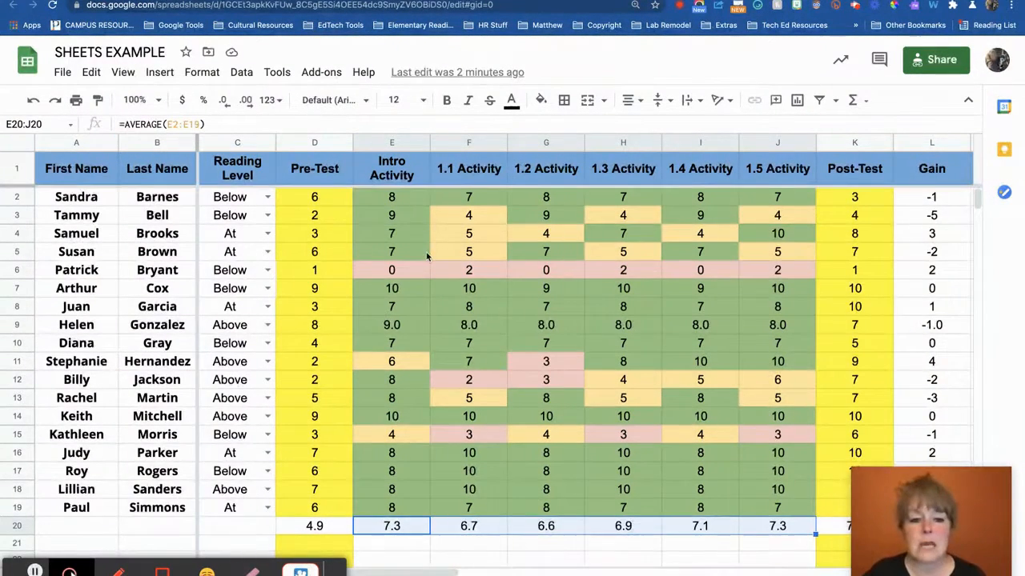
scroll(427, 256, down, 3)
scroll(426, 256, down, 2)
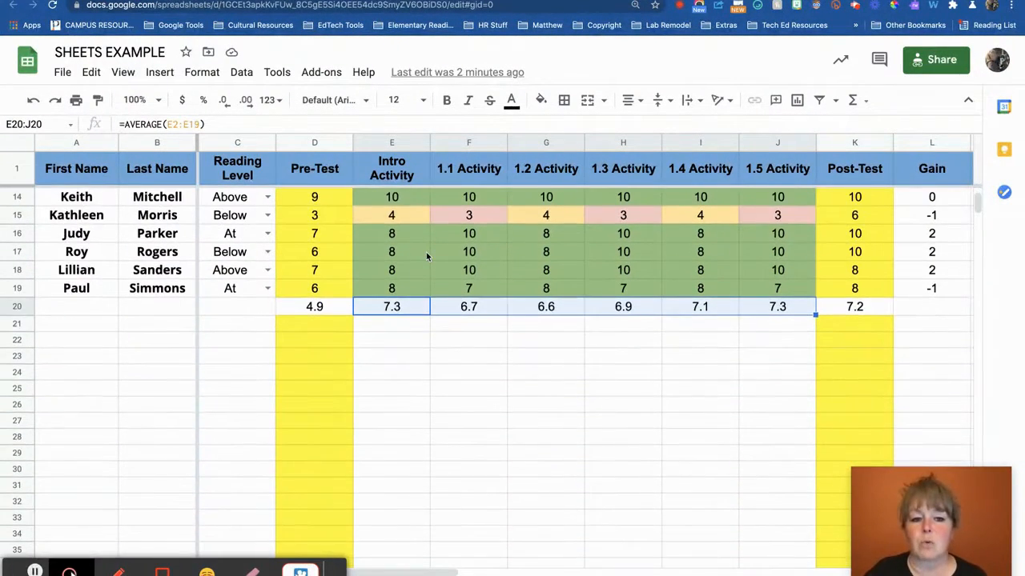
scroll(427, 256, up, 5)
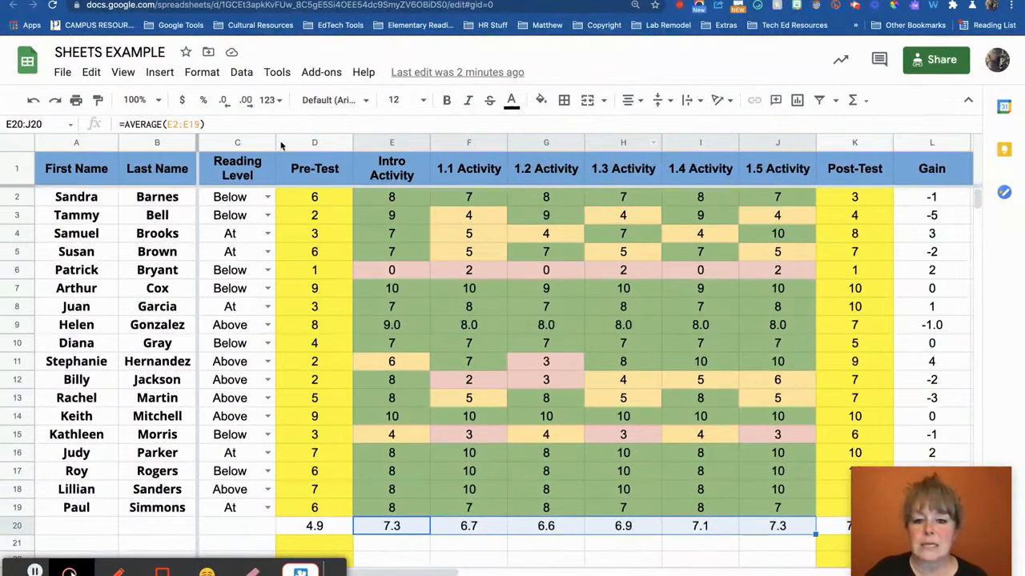
scroll(525, 334, down, 9)
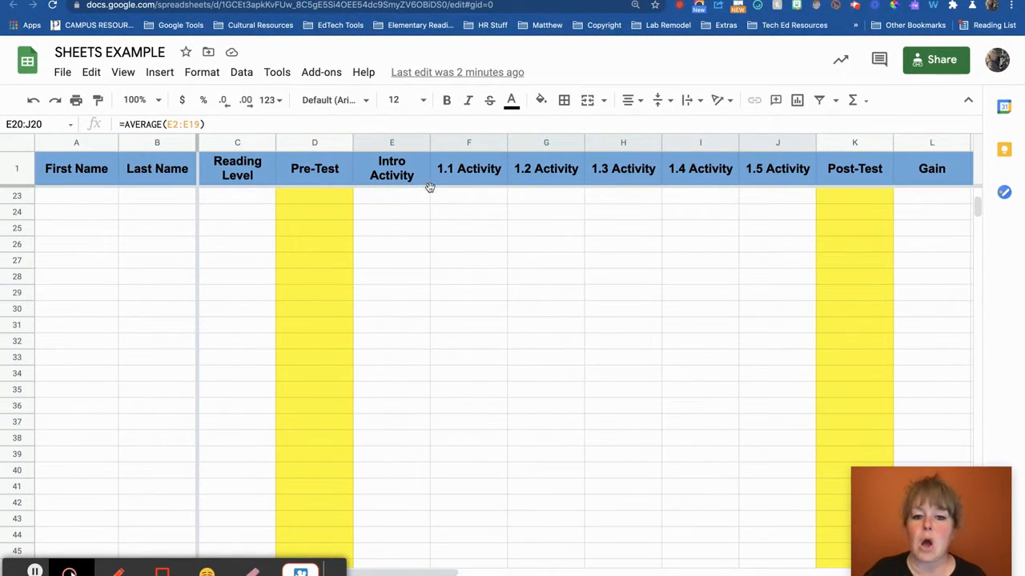
scroll(521, 294, up, 9)
scroll(521, 295, right, 3)
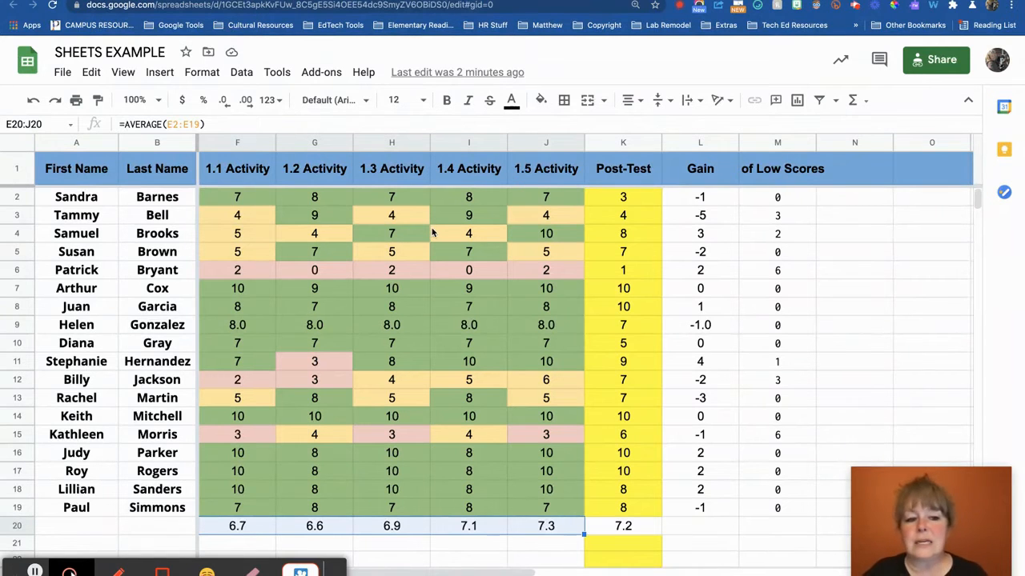
scroll(433, 232, right, 8)
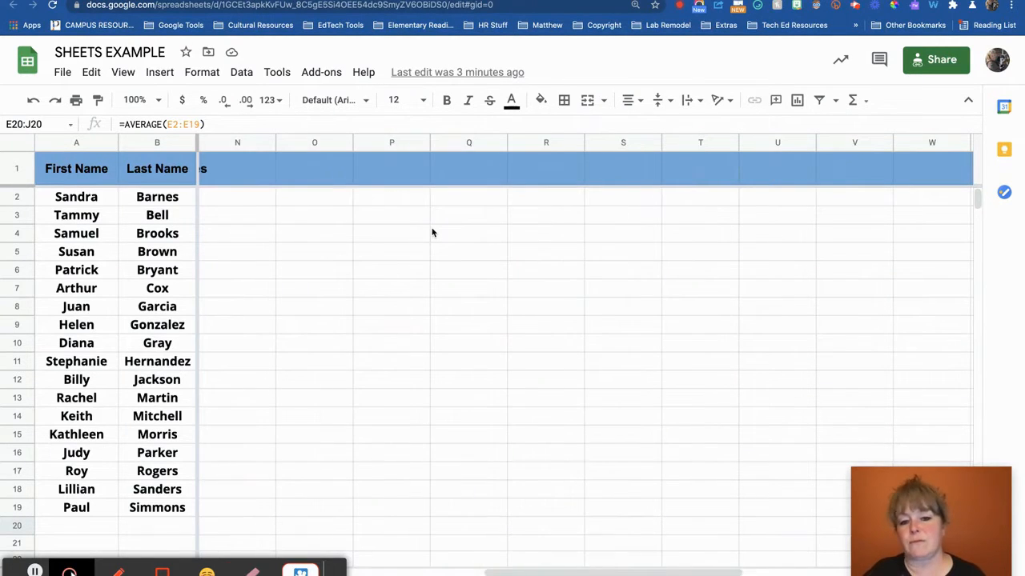
scroll(432, 232, left, 10)
scroll(433, 232, down, 2)
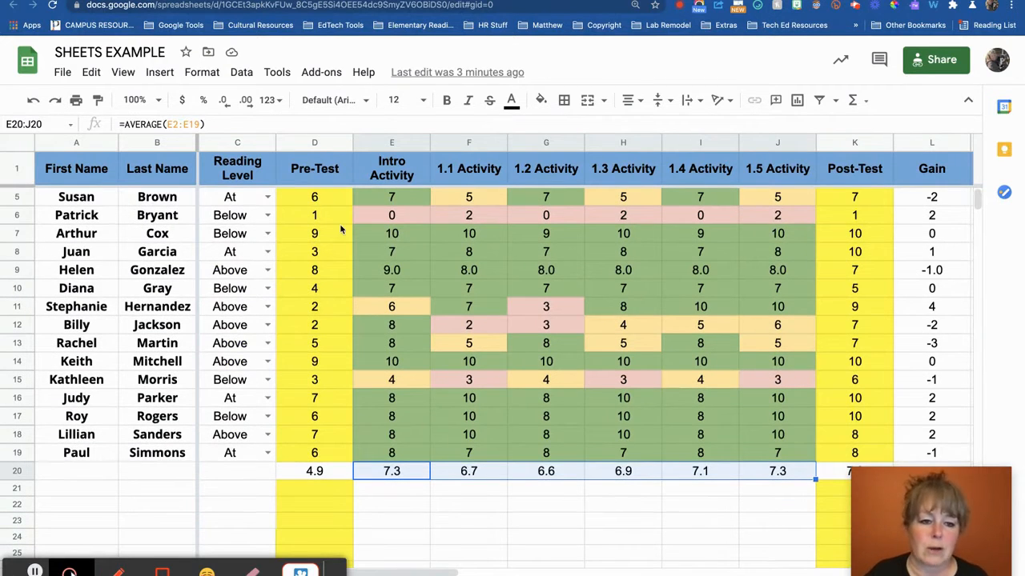
Step: Freeze one row so the column headers stay in view
click(125, 72)
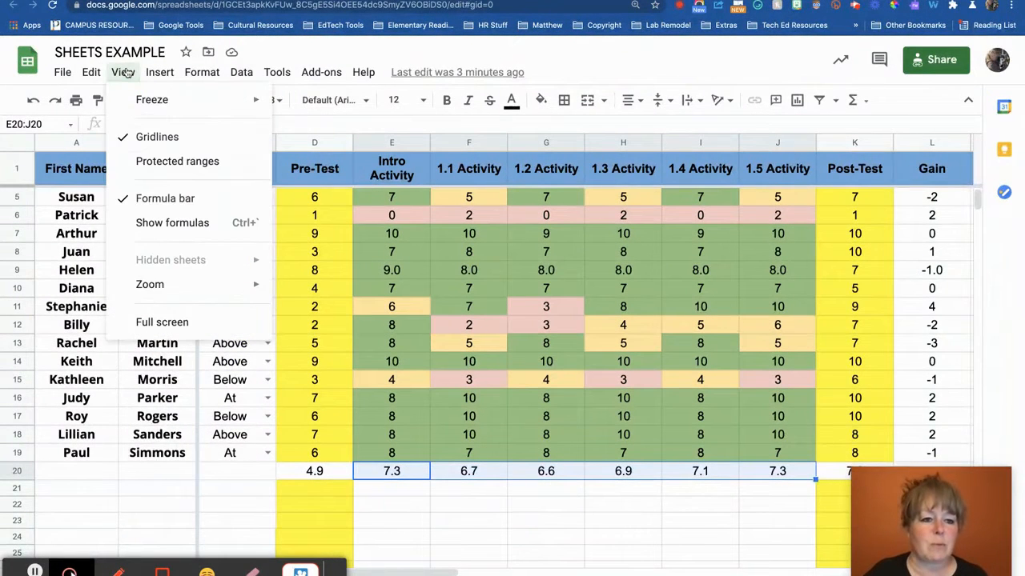
mouse_move(148, 108)
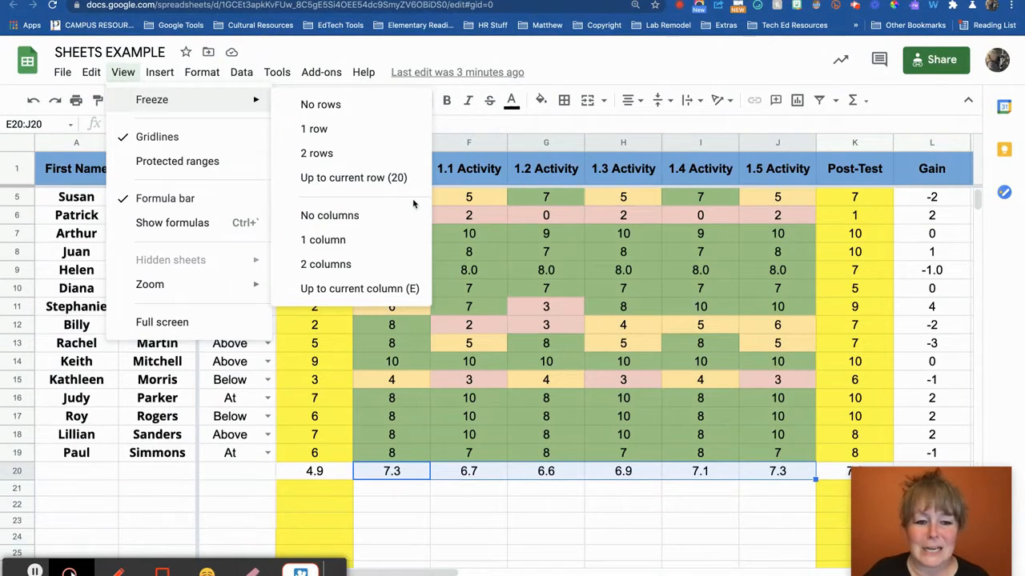
click(374, 130)
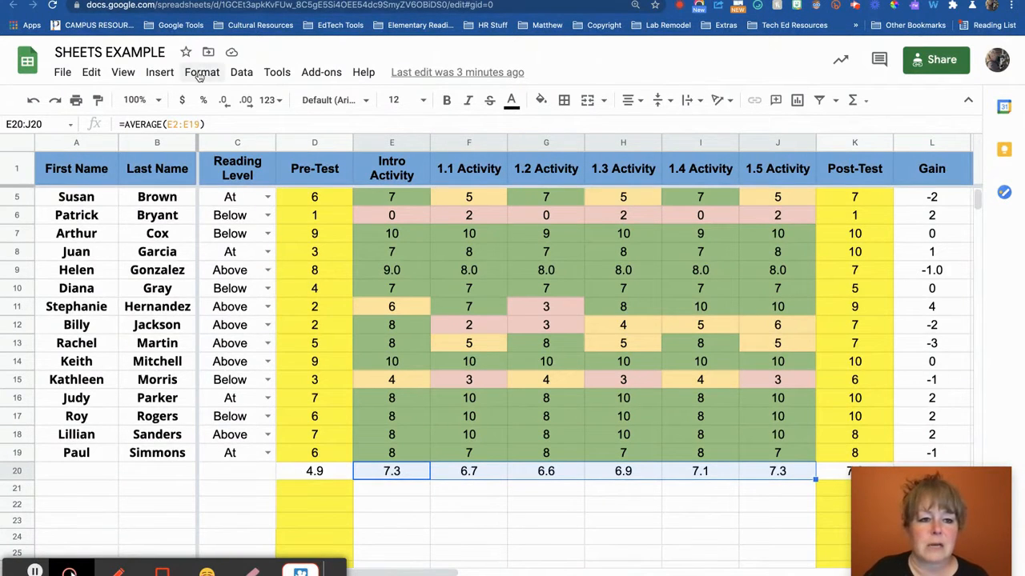
Step: Try freezing the first two rows, and undo the change
click(122, 72)
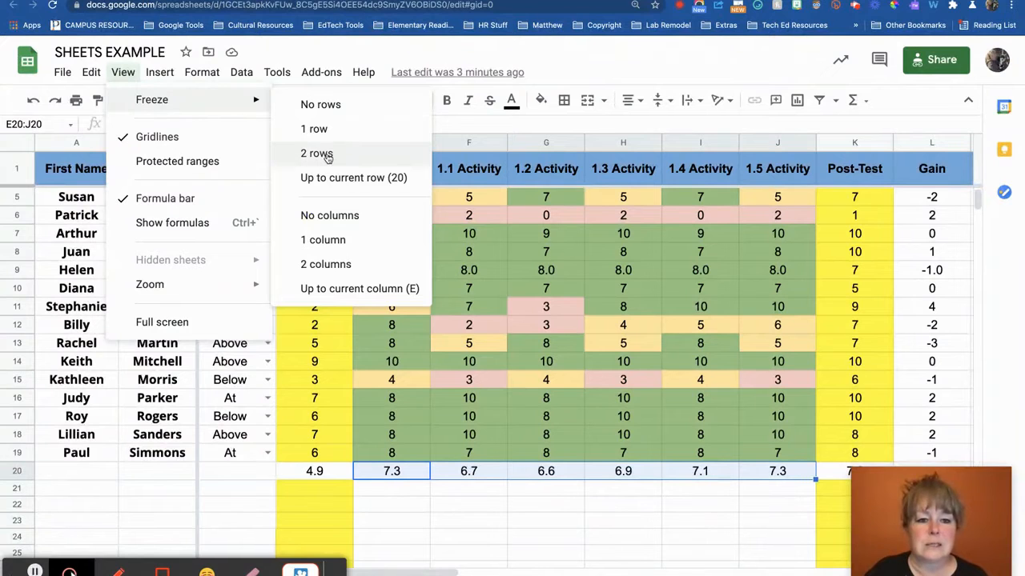
click(324, 155)
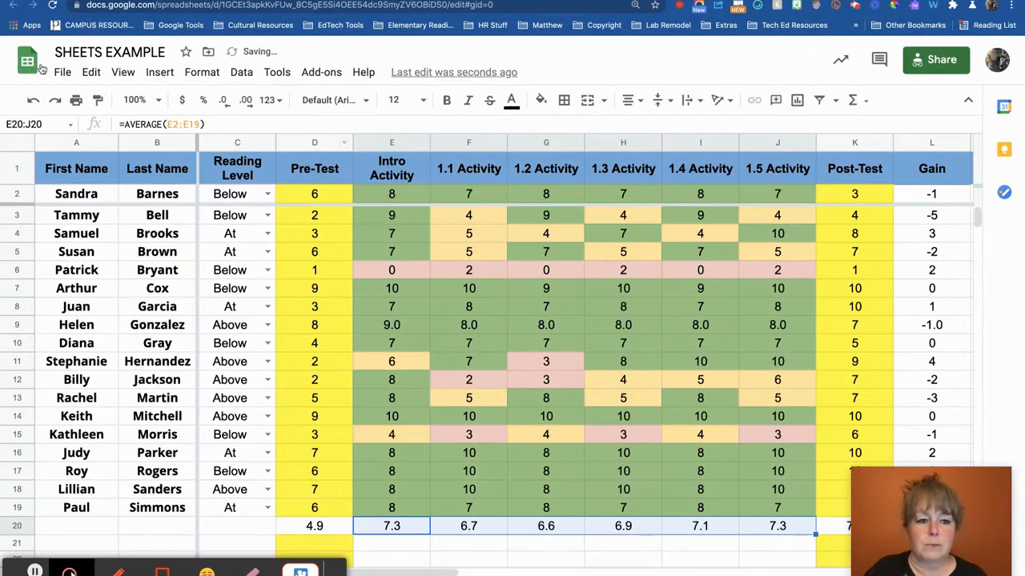
click(33, 99)
Step: Freeze the first two columns, which hold the first and last names, and check the frozen areas
click(124, 72)
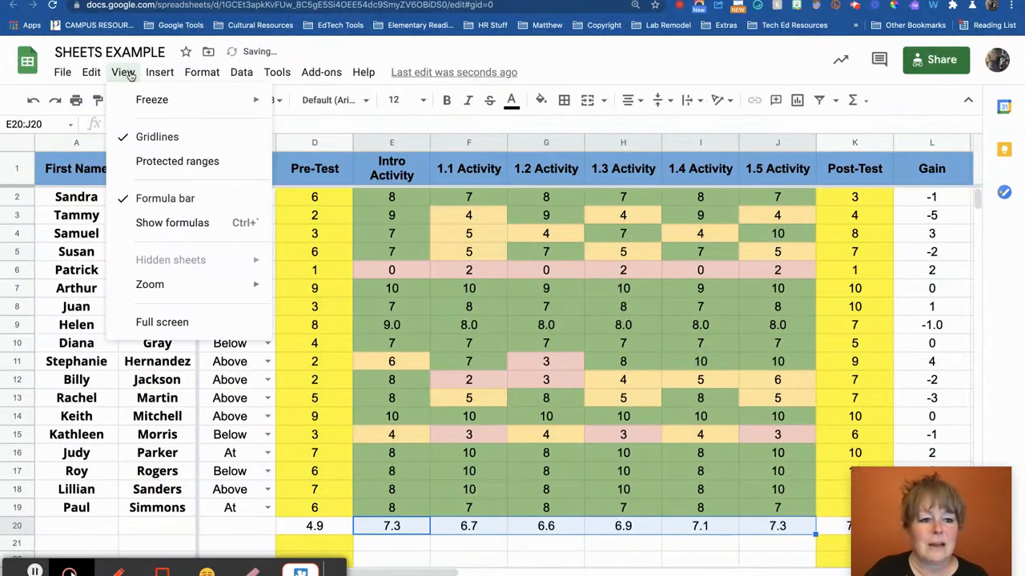
mouse_move(143, 103)
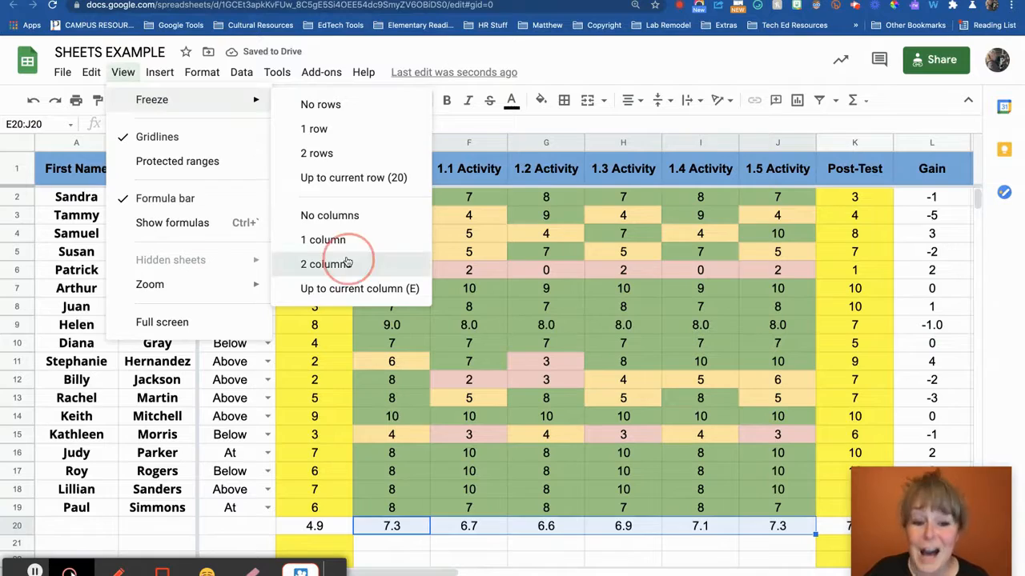
click(346, 258)
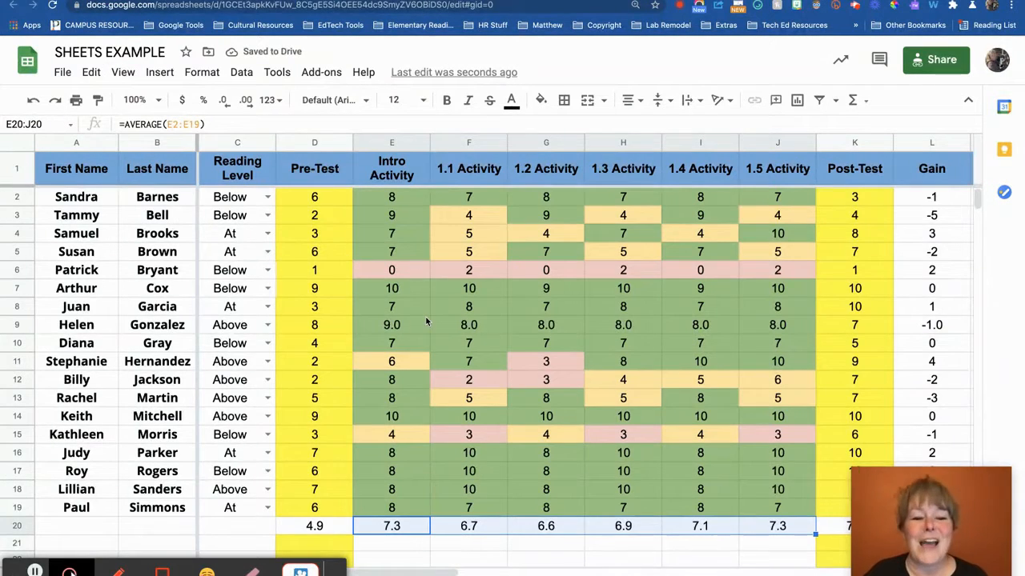
scroll(425, 319, right, 10)
scroll(425, 321, left, 10)
scroll(425, 321, down, 5)
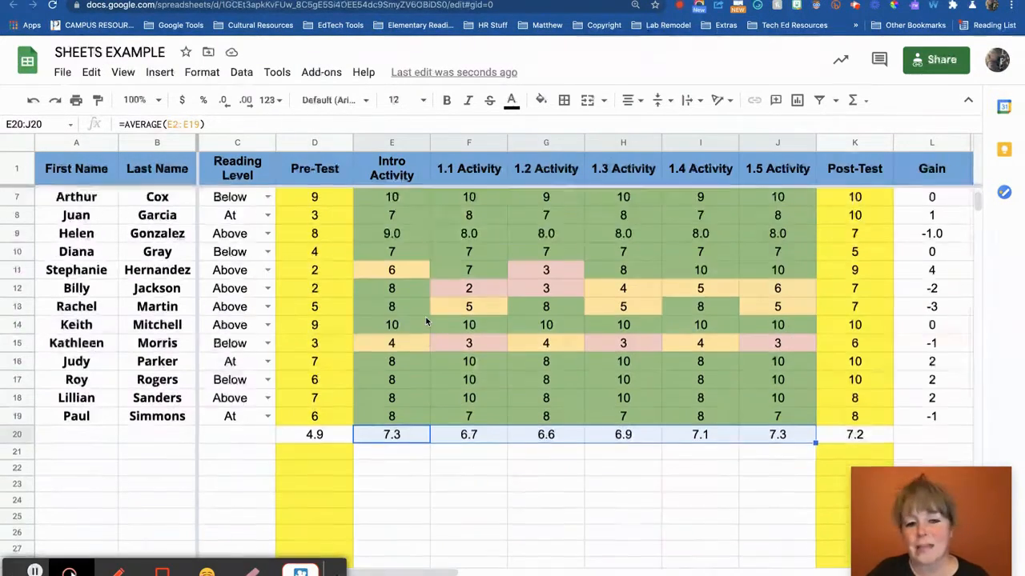
scroll(426, 321, up, 5)
Step: Copy the Pre-Test average formula in D20 across row 20 through K20, and check the copied formulas in I20 and H20
scroll(426, 321, right, 1)
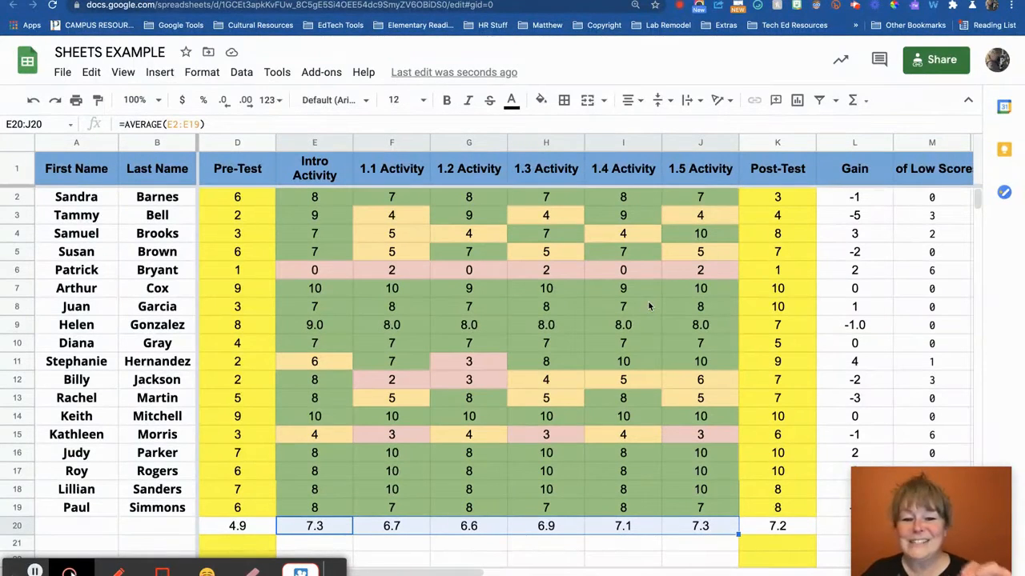
click(333, 527)
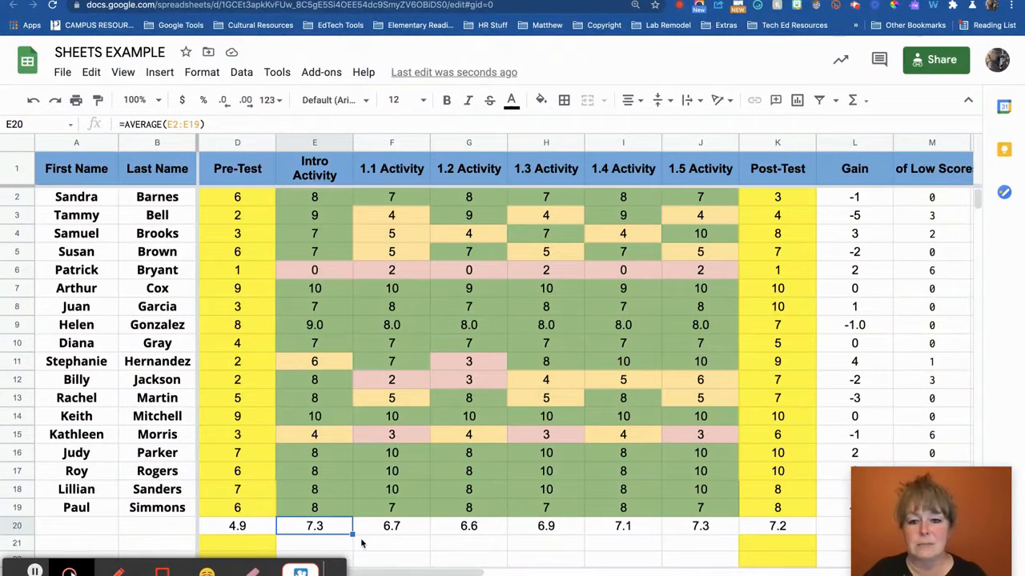
click(234, 528)
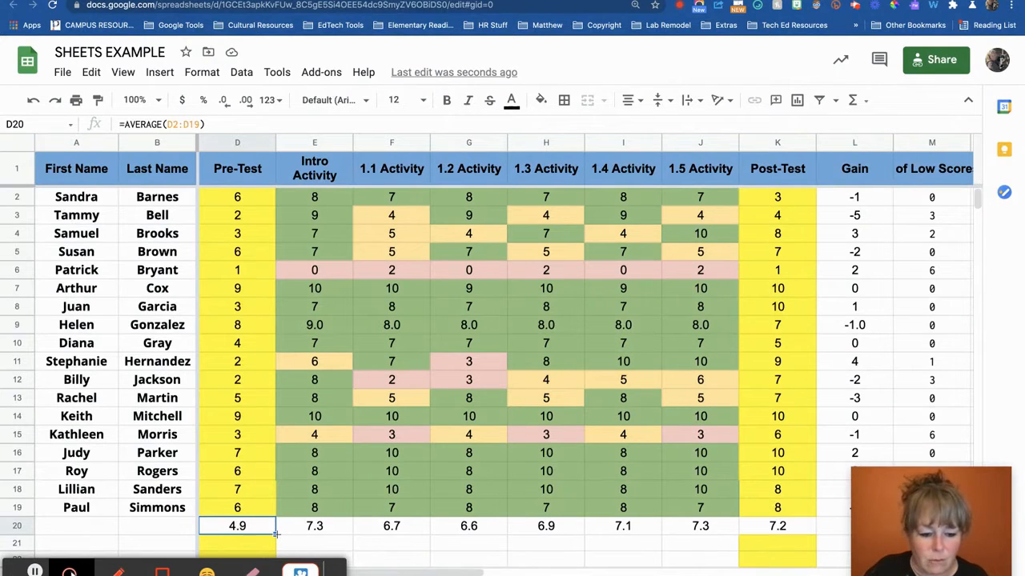
drag(275, 534, 804, 529)
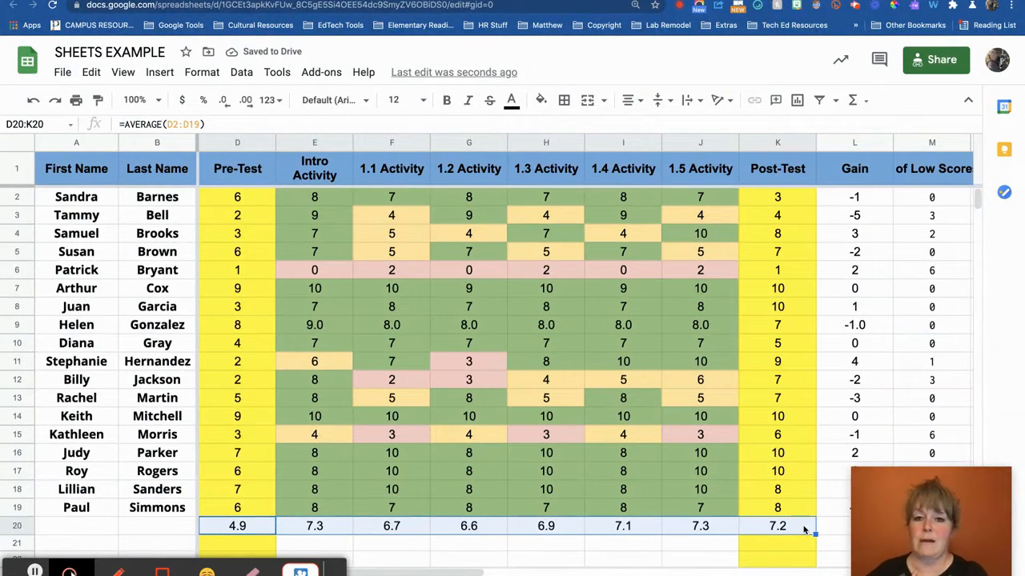
click(620, 529)
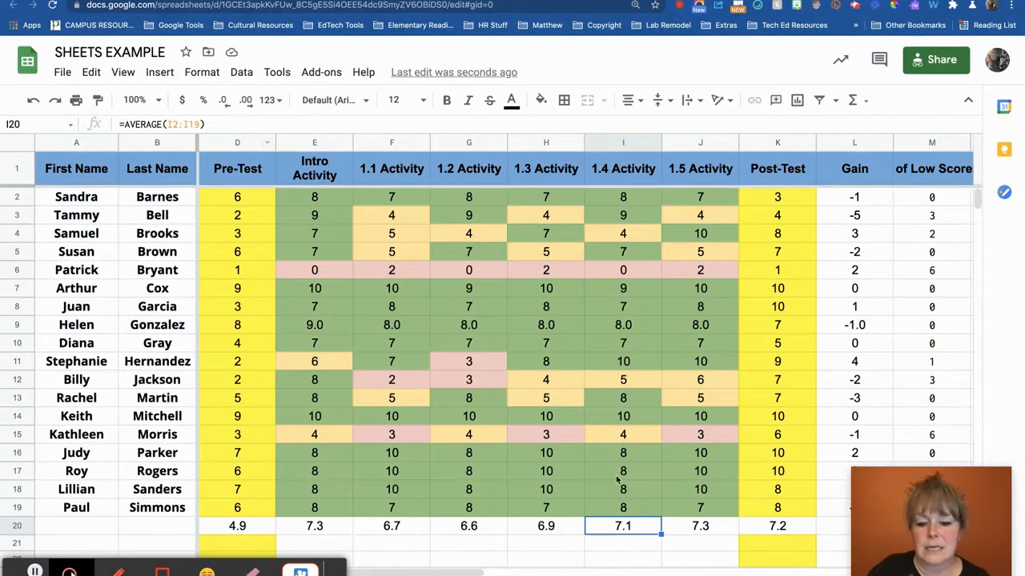
click(559, 531)
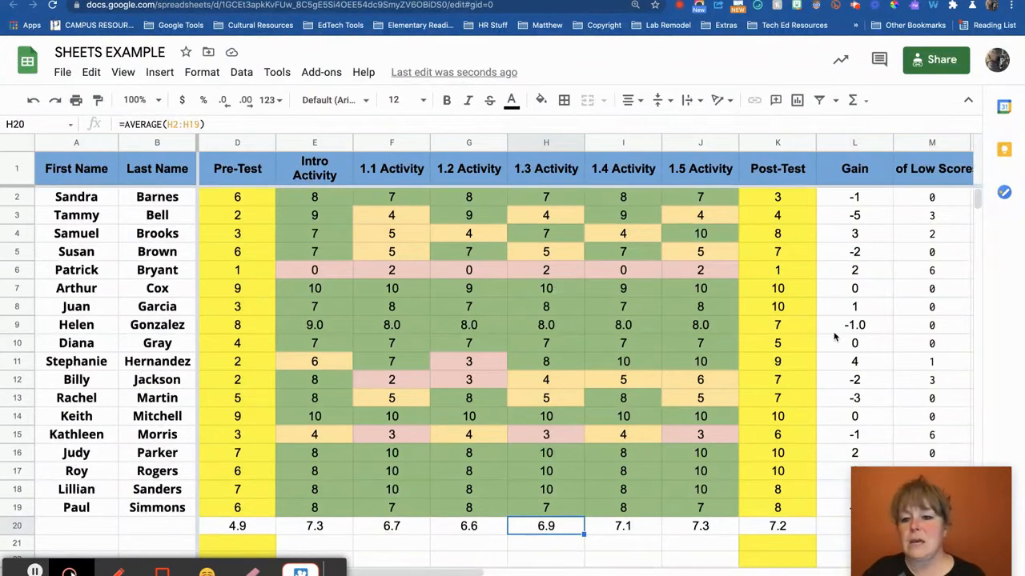
Step: Examine the first student's Post-Test score and the Gain formula in L2
click(777, 198)
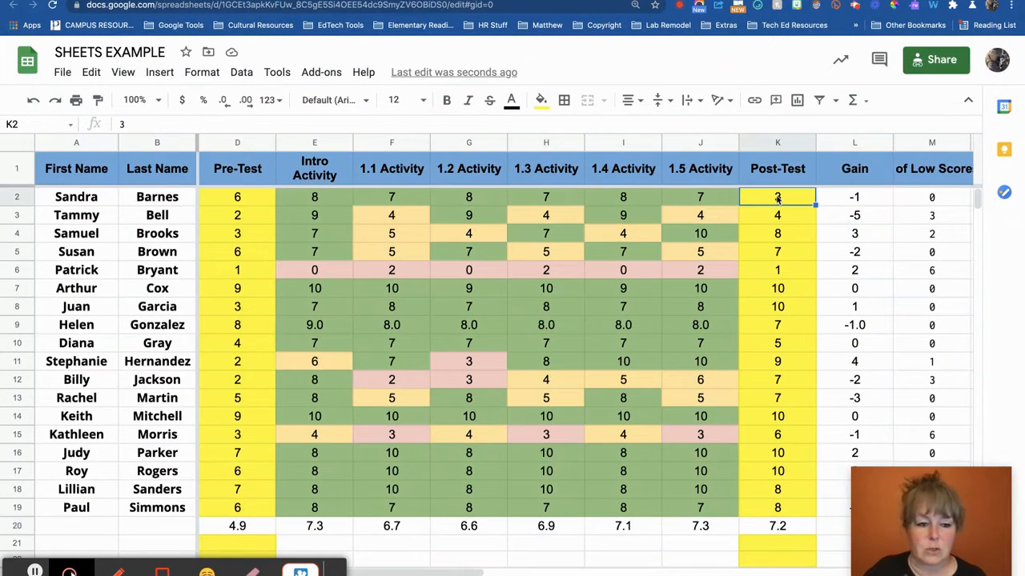
click(847, 204)
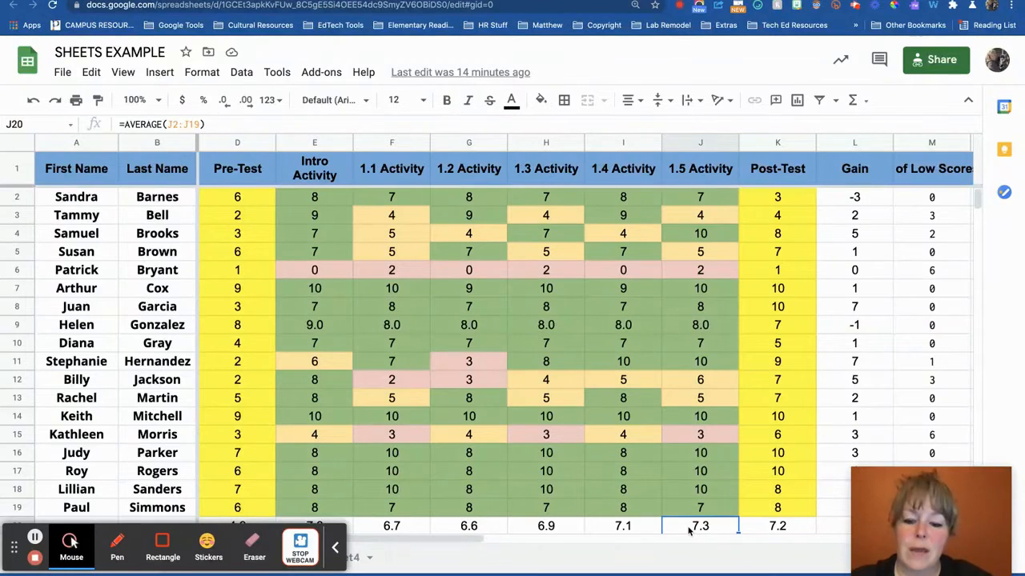
click(858, 197)
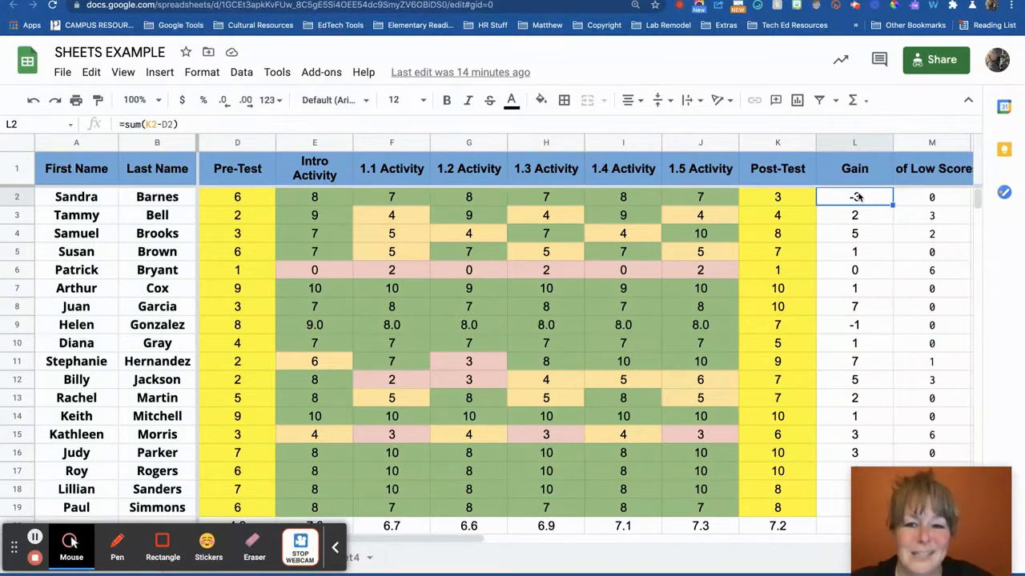
Step: Copy the COUNTIFS low-score formula in M2 down through M18, and check row 3's count against its activity scores
click(932, 200)
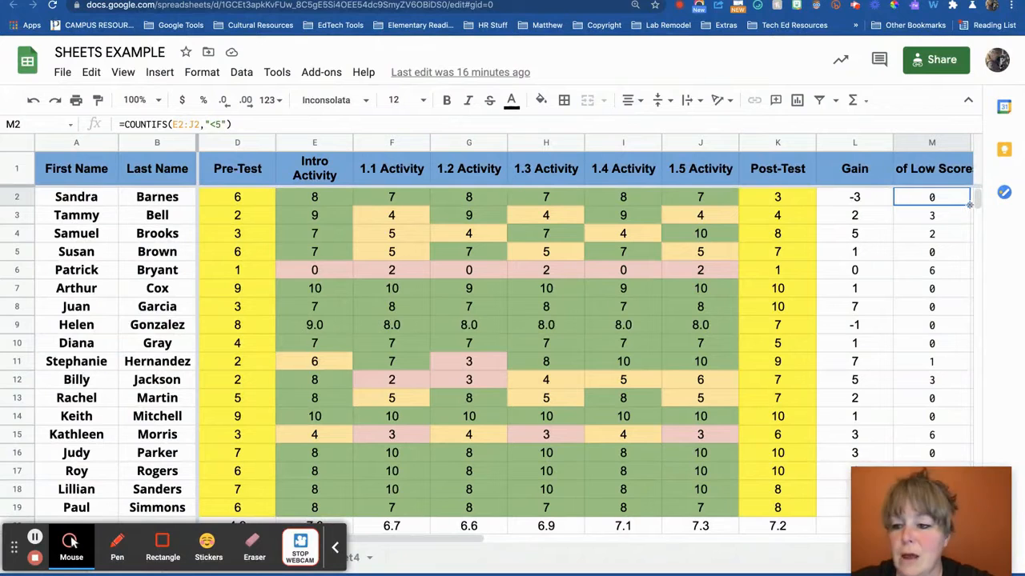
drag(969, 205, 961, 483)
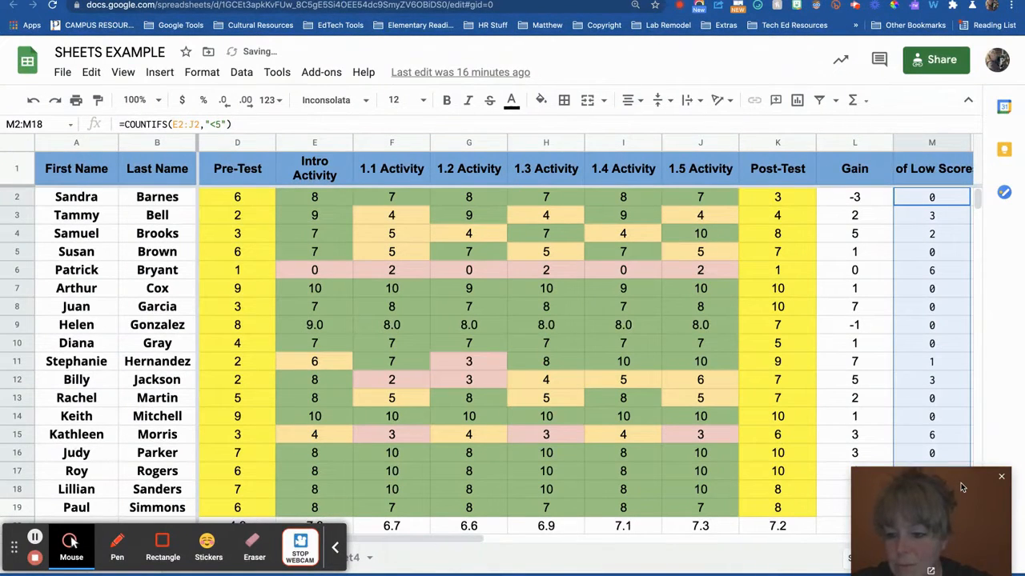
click(933, 218)
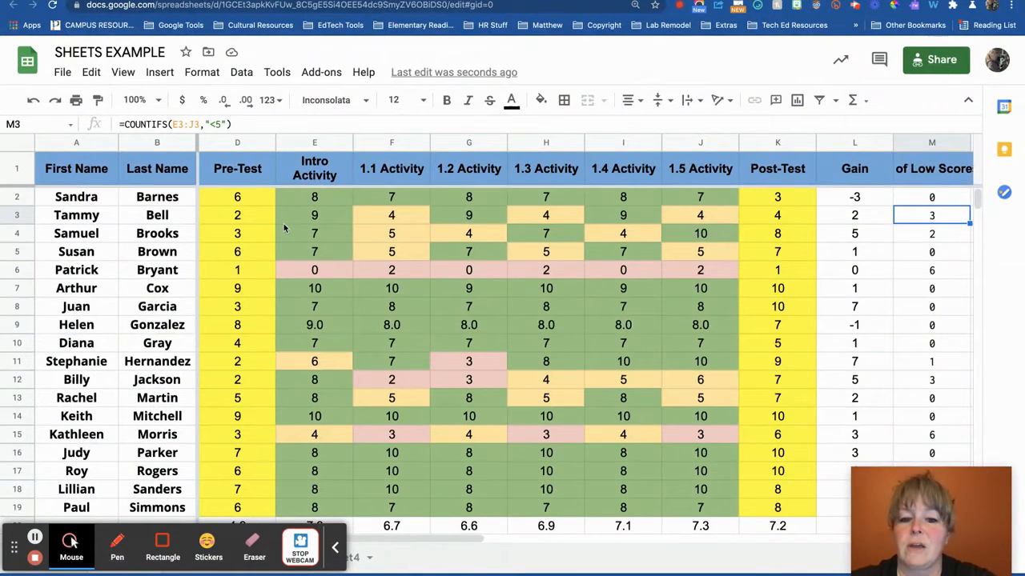
click(392, 215)
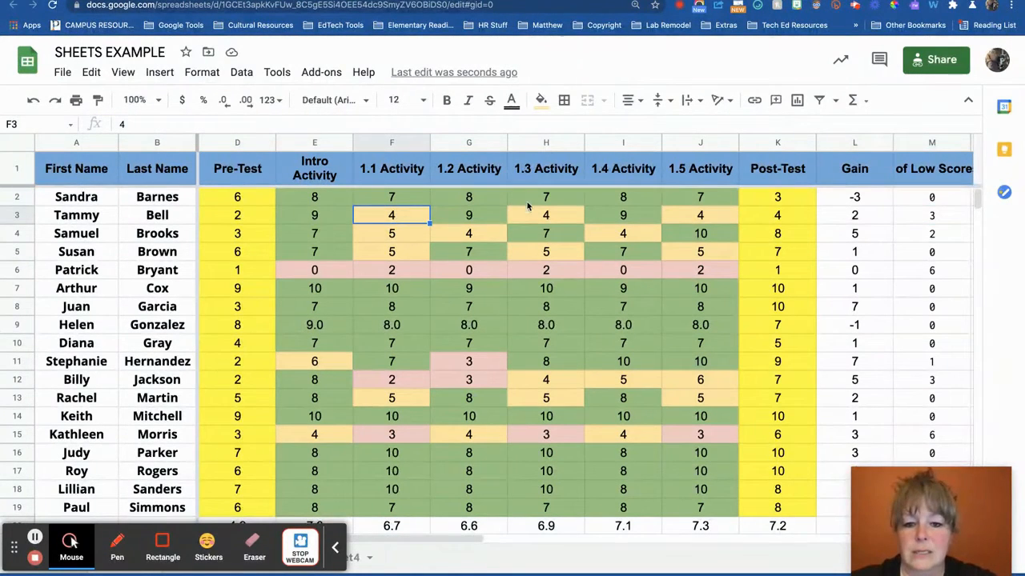
click(530, 213)
click(689, 216)
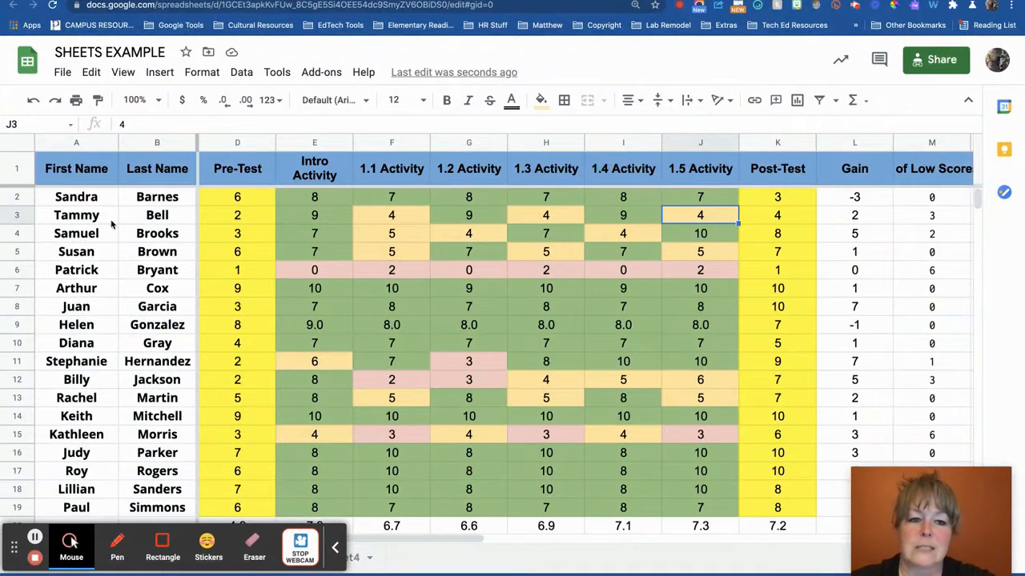
Step: Turn on the validation help text for Reading Level cells C2:C19, keeping the item list Below,At,Above, and save the data validation
click(242, 73)
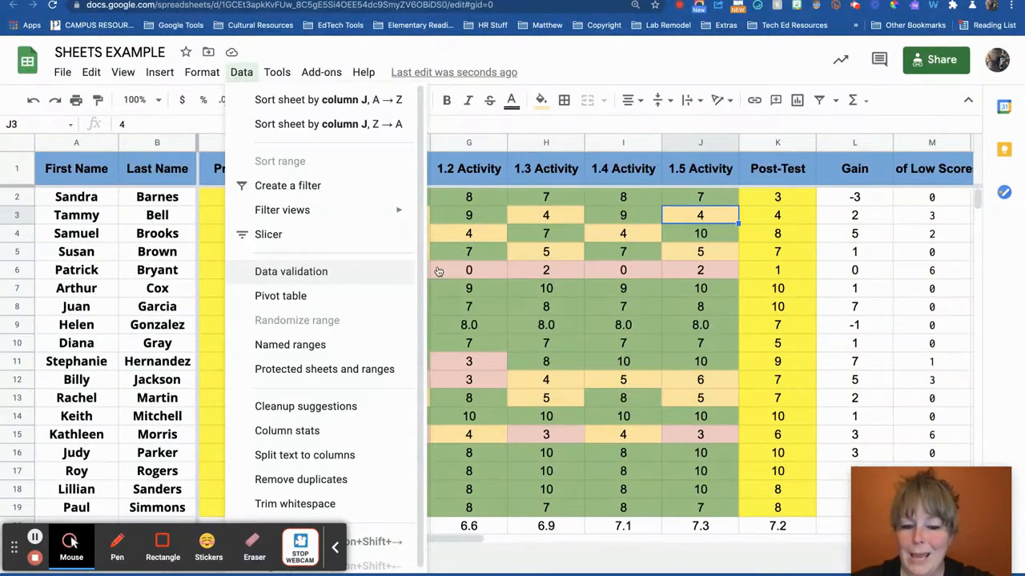
click(477, 285)
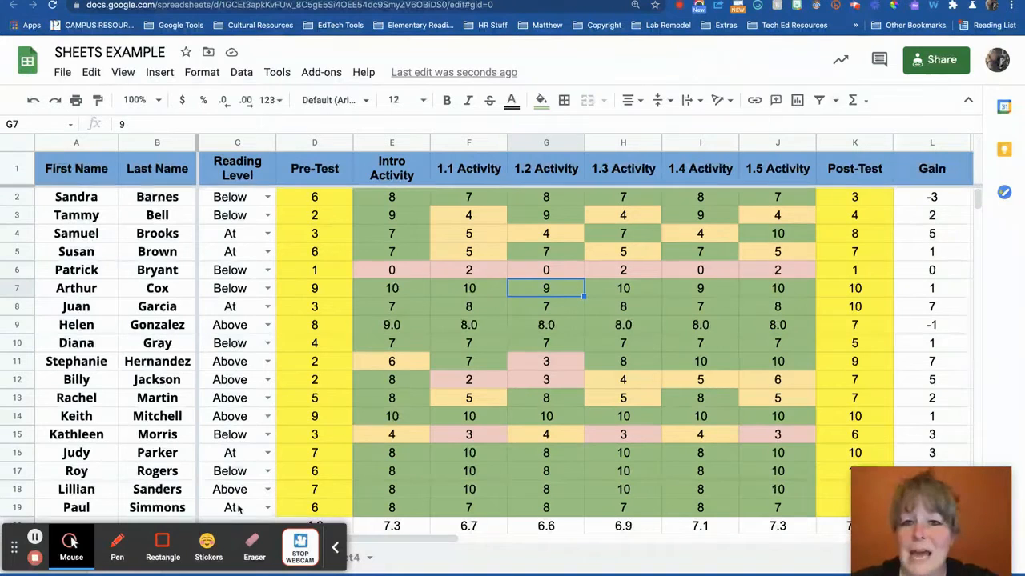
drag(247, 200, 251, 511)
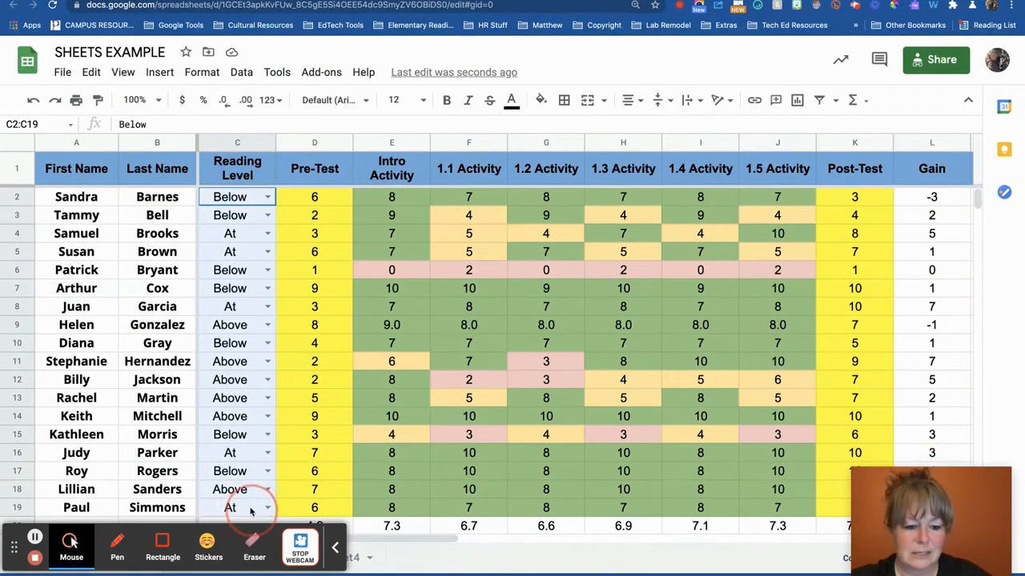
click(160, 72)
mouse_move(240, 72)
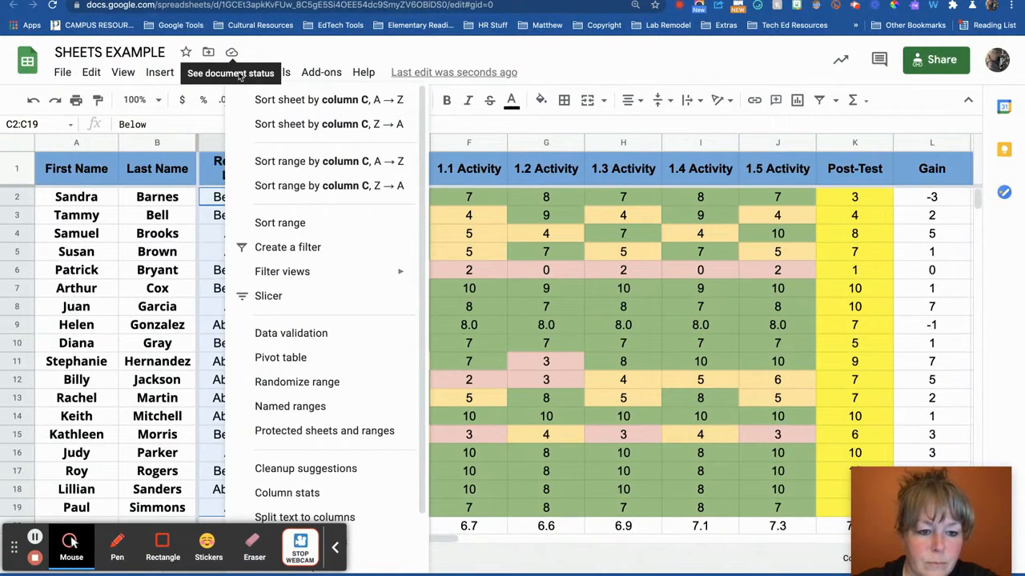
click(287, 335)
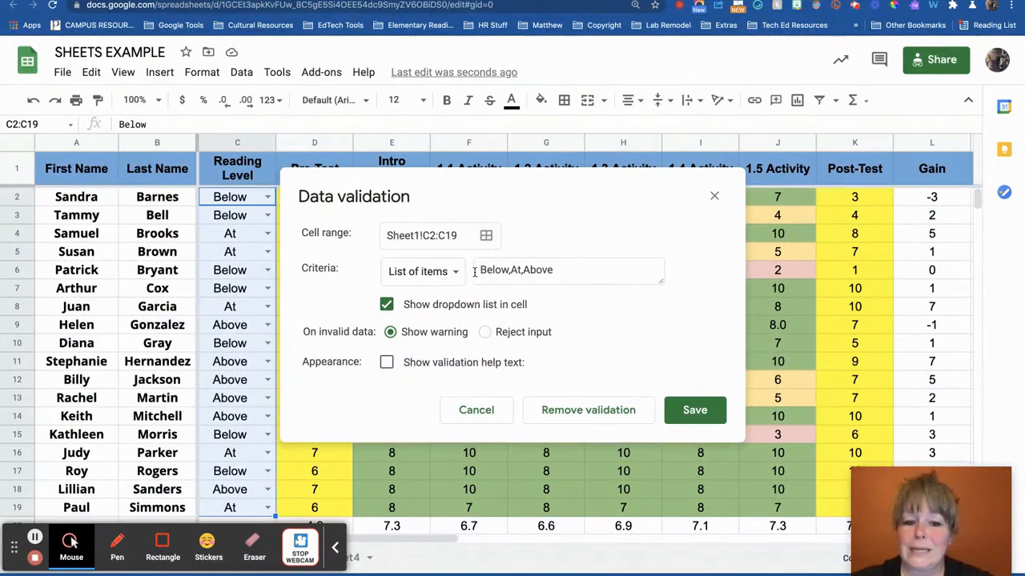
click(437, 277)
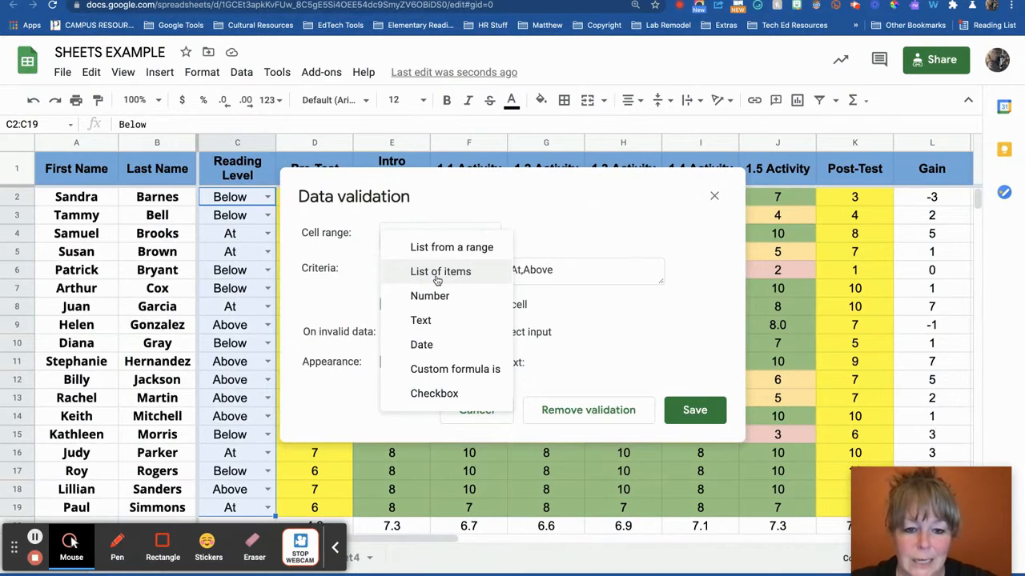
click(629, 378)
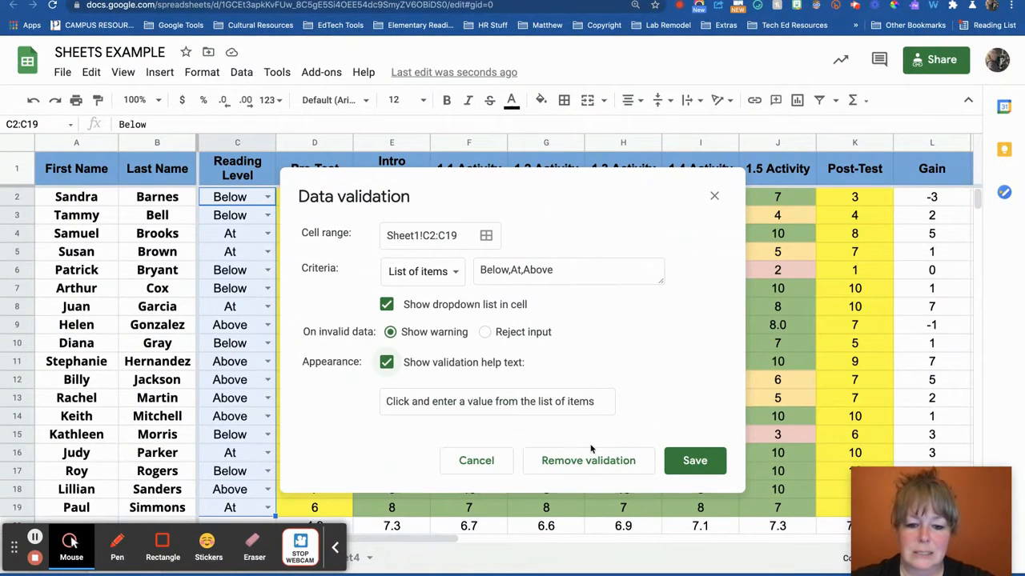
click(698, 462)
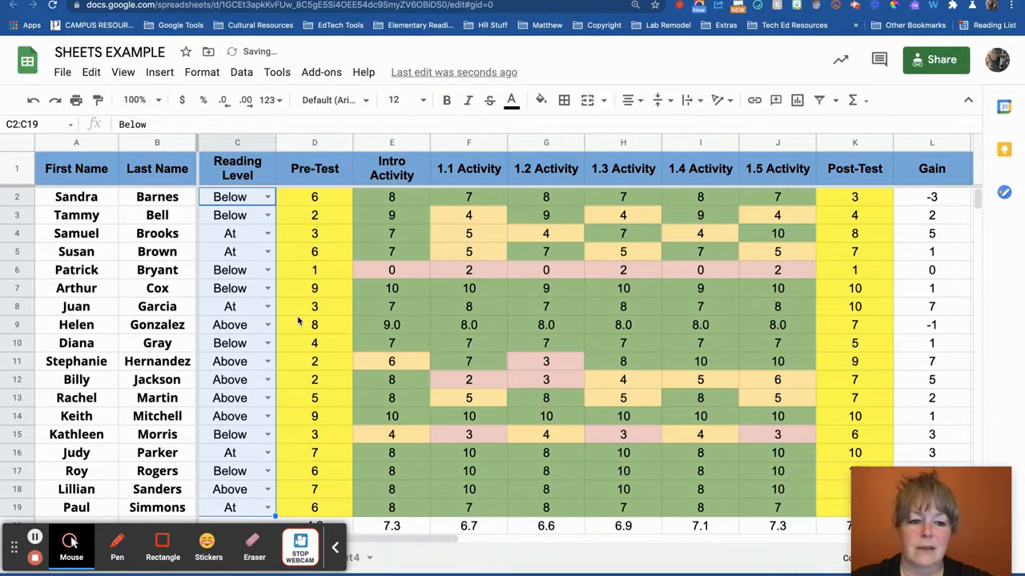
Step: Check the dropdown choices in the Reading Level column, looking at cells C2, C8 and C14
click(267, 196)
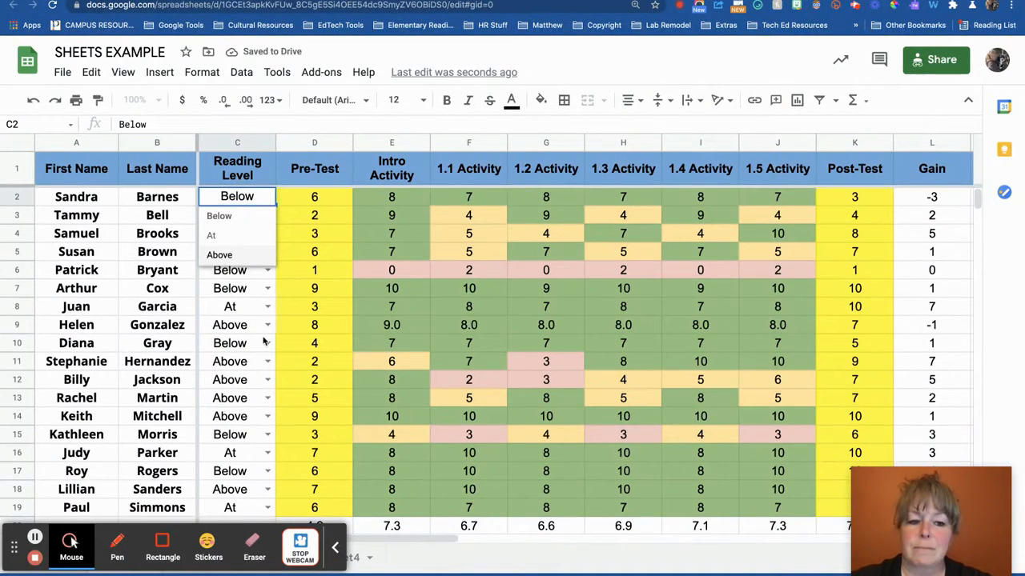
click(268, 306)
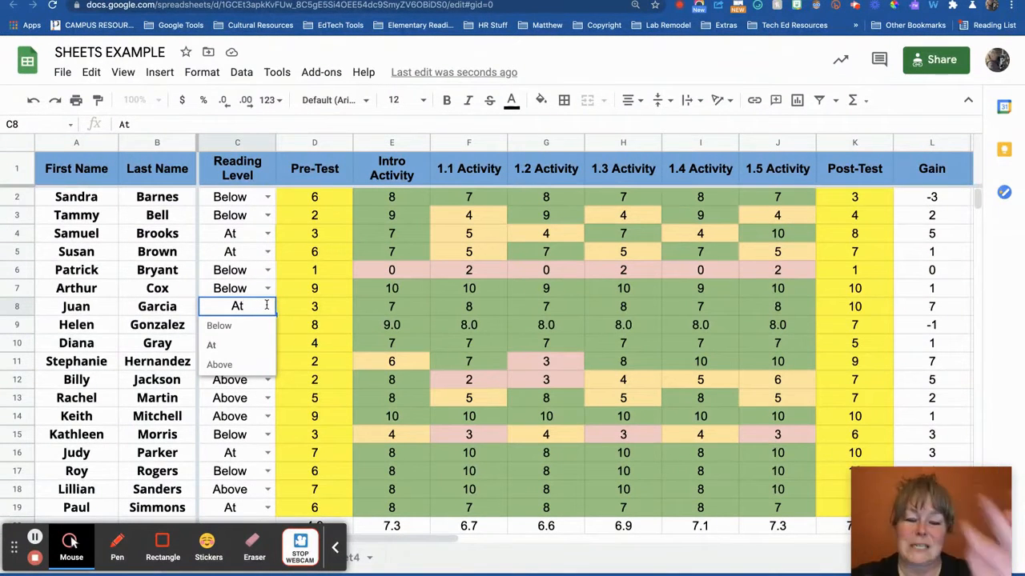
click(290, 122)
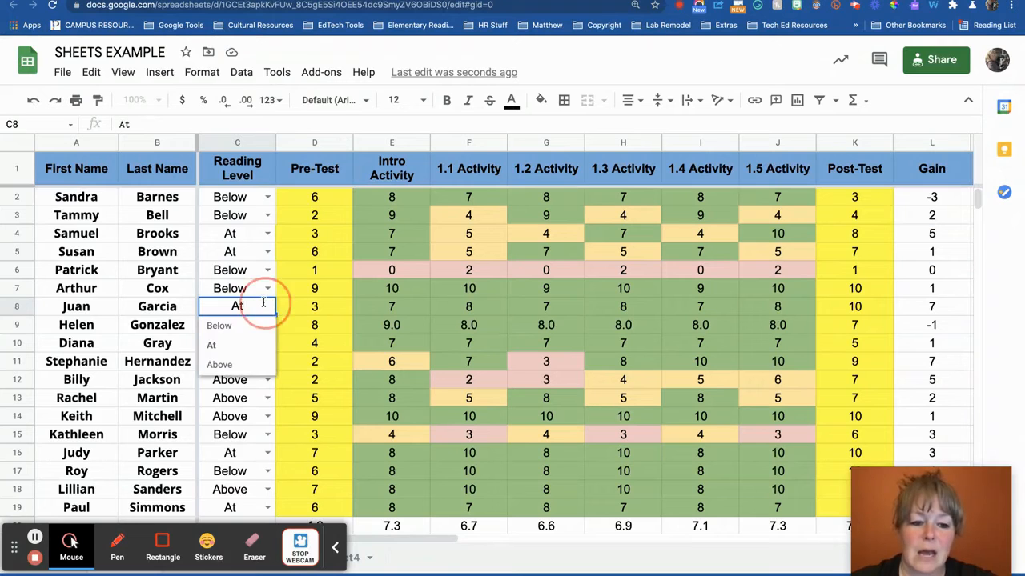
click(268, 416)
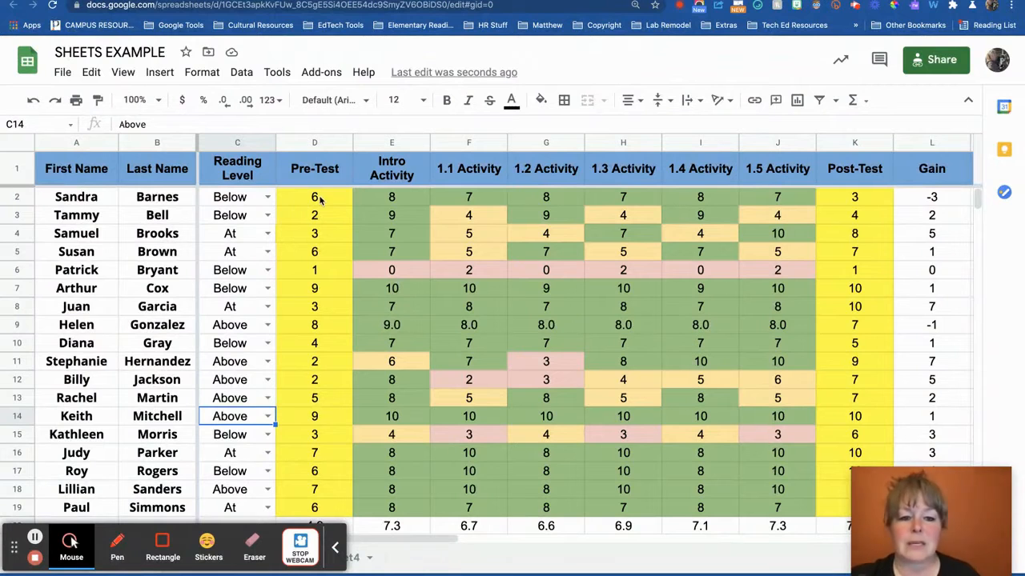
Step: Review the conditional format rules for activity scores E2:J19 and the options for adding another rule, leaving without adding one
drag(392, 197, 789, 512)
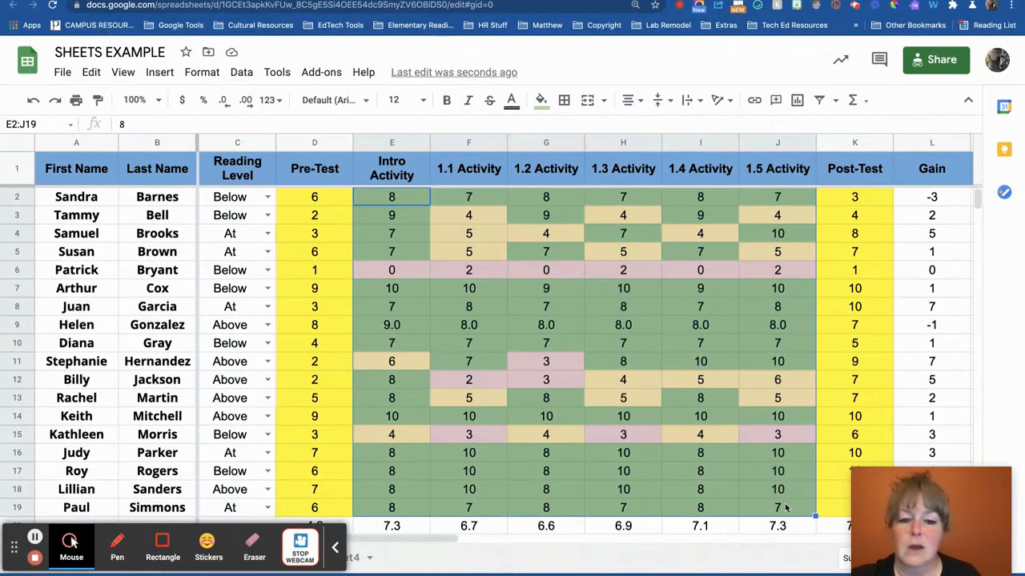
click(202, 72)
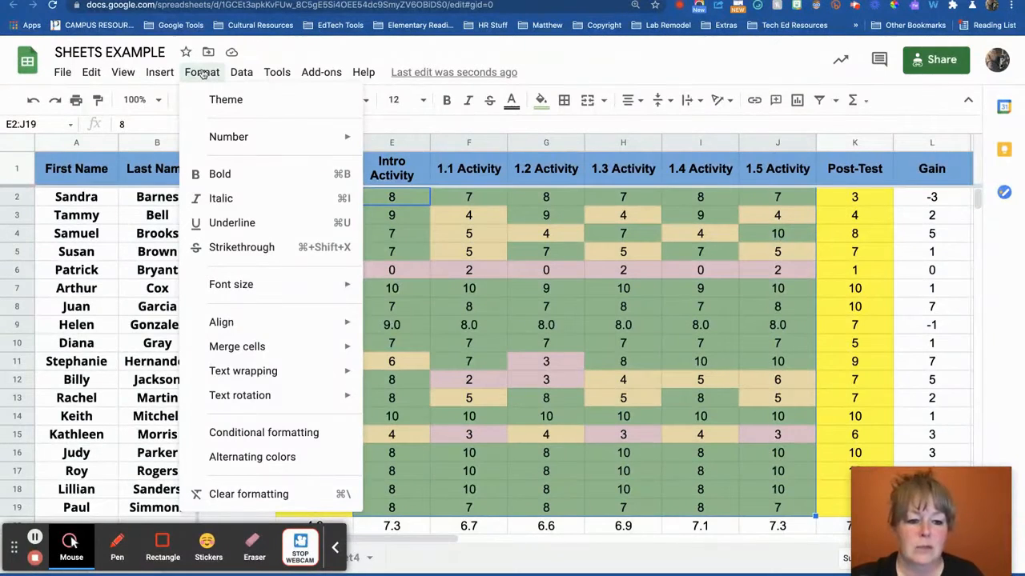
click(254, 434)
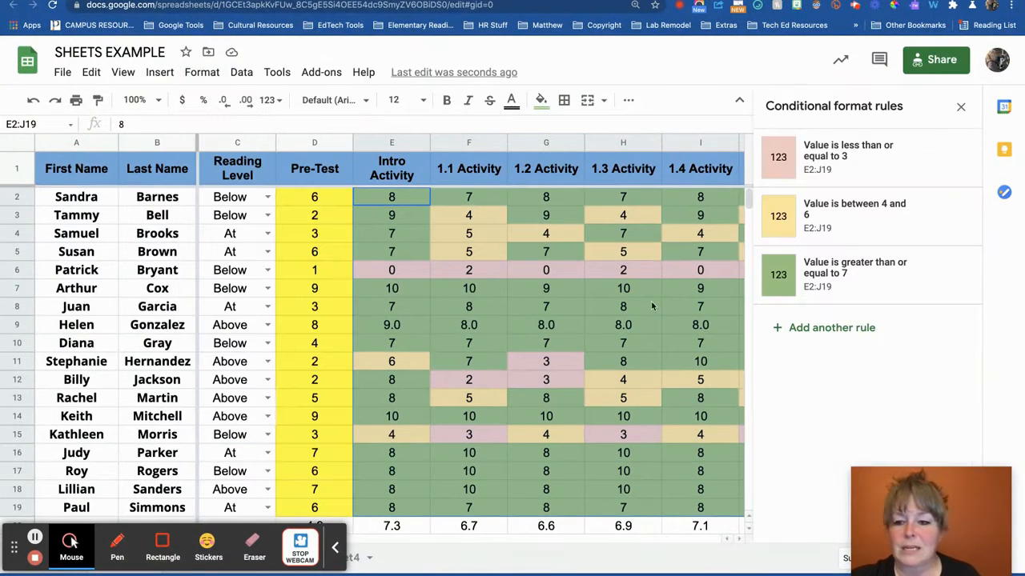
click(845, 333)
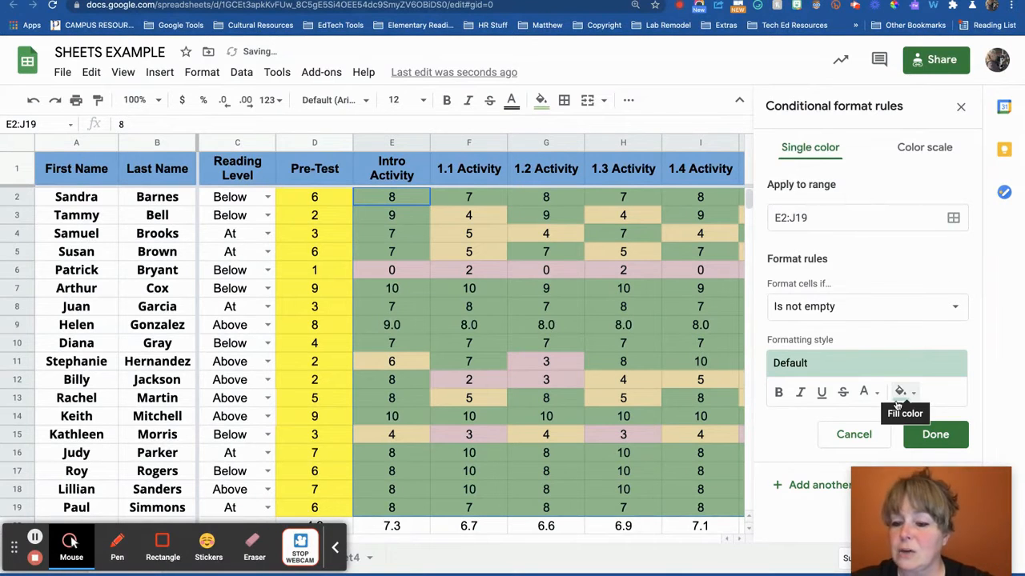
click(853, 435)
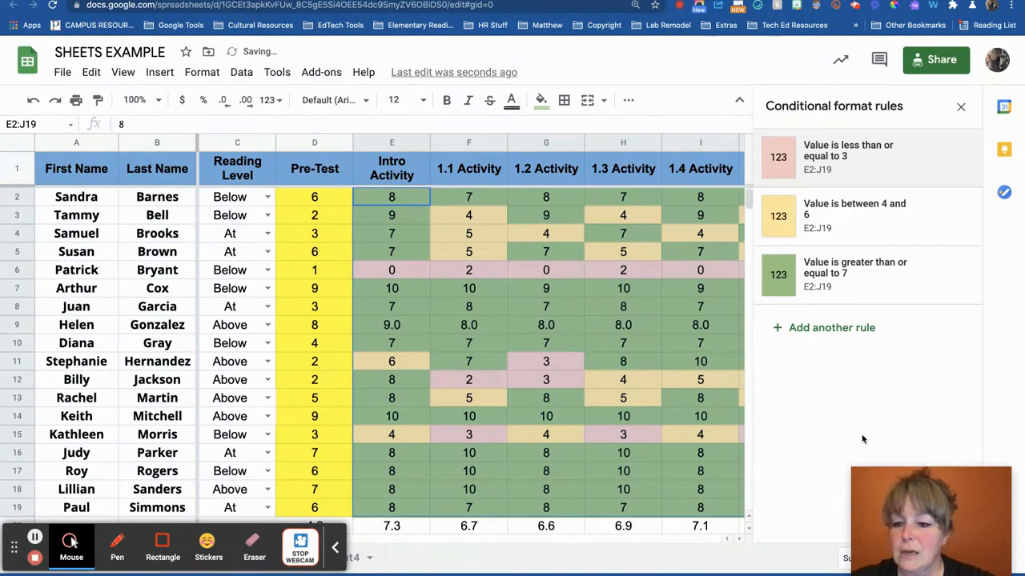
Step: Examine the conditional format rule for values less than or equal to 3 and compare its range with the activity columns
click(818, 154)
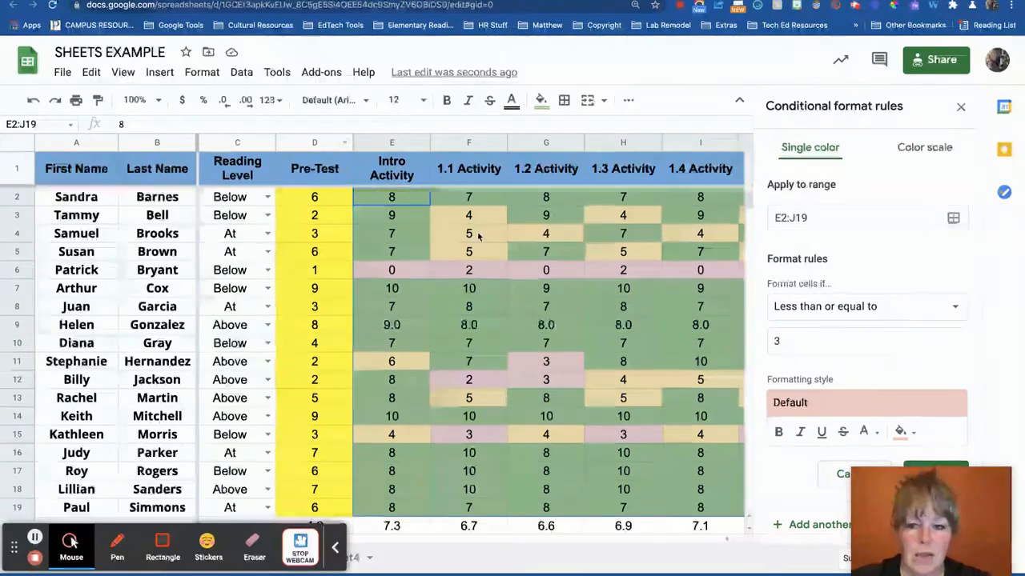
scroll(722, 498, right, 2)
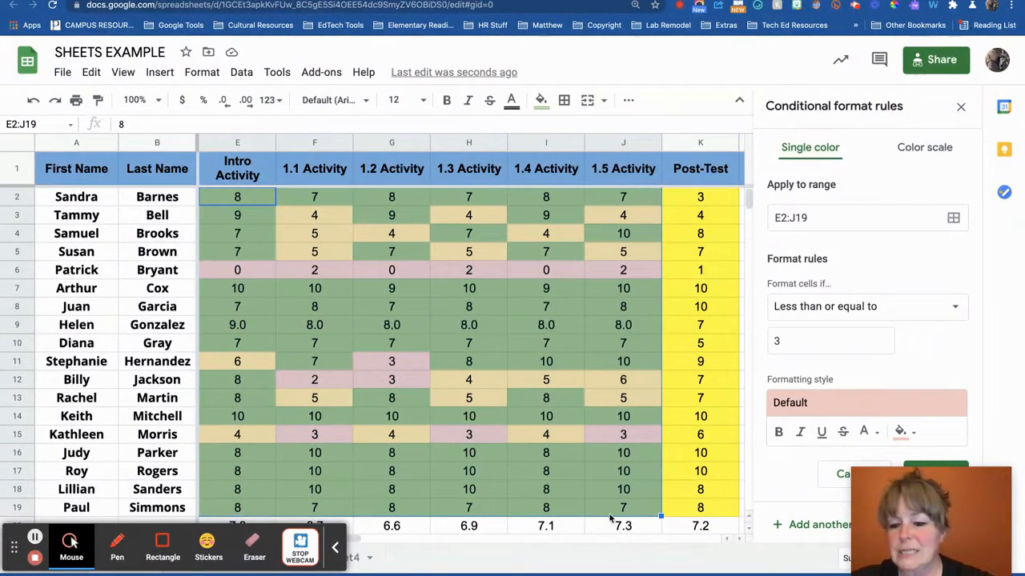
scroll(606, 515, left, 2)
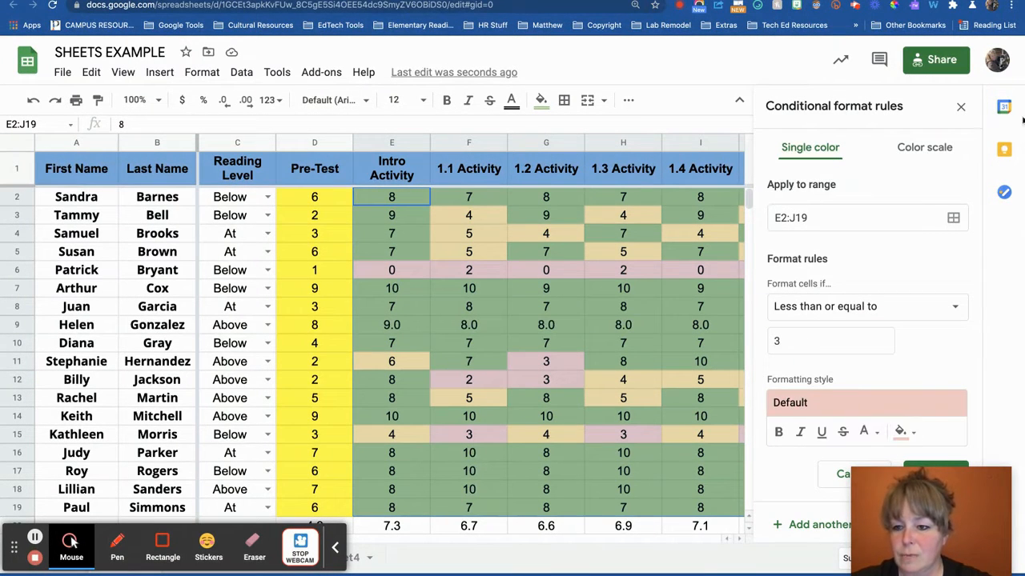
click(960, 106)
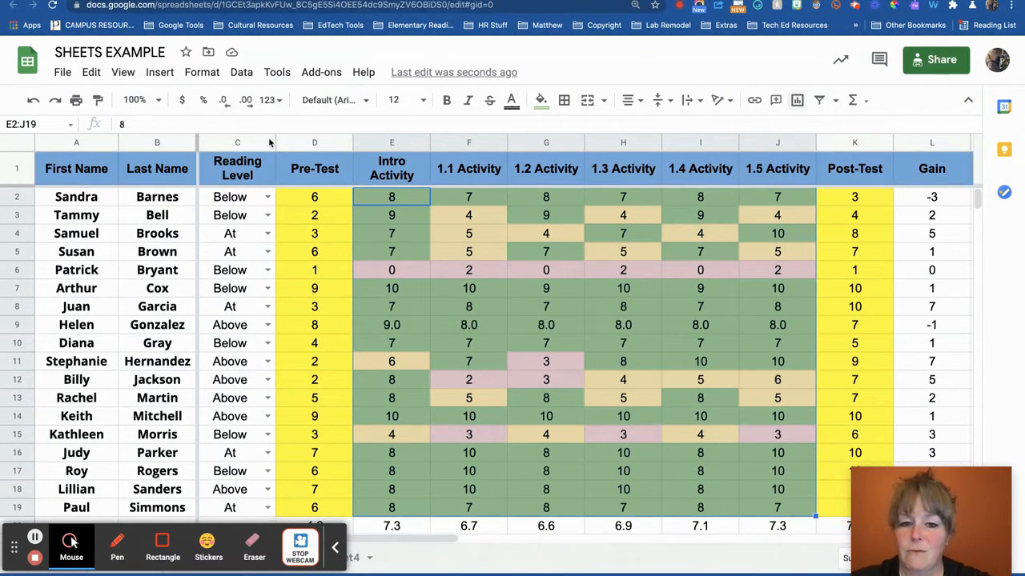
click(197, 73)
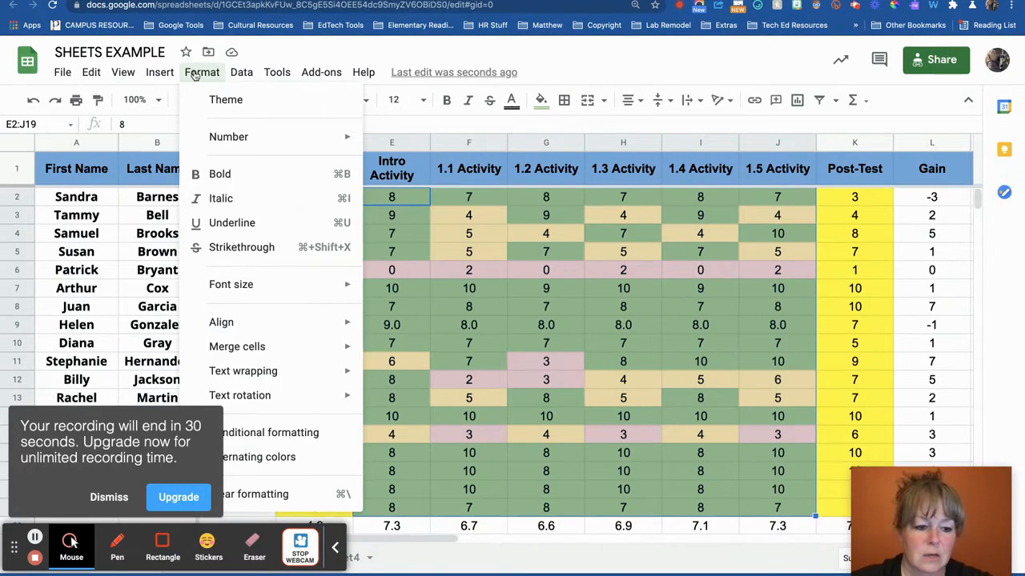
click(289, 432)
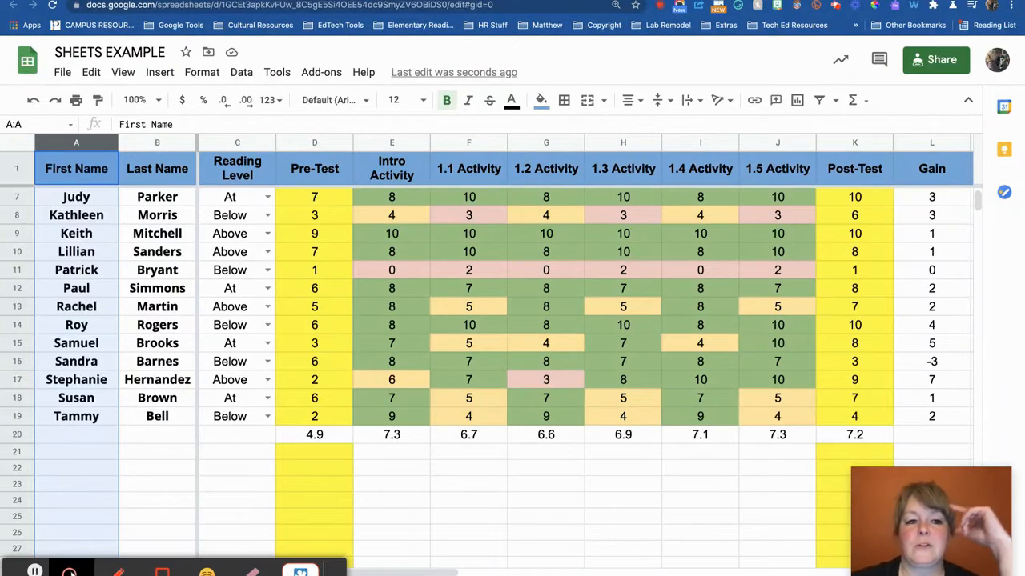
Step: Review the Challenge #3 parameters in the EdMedia Theory Binder presentation and the function categories available in the gradebook, ending back in the gradebook
click(113, 0)
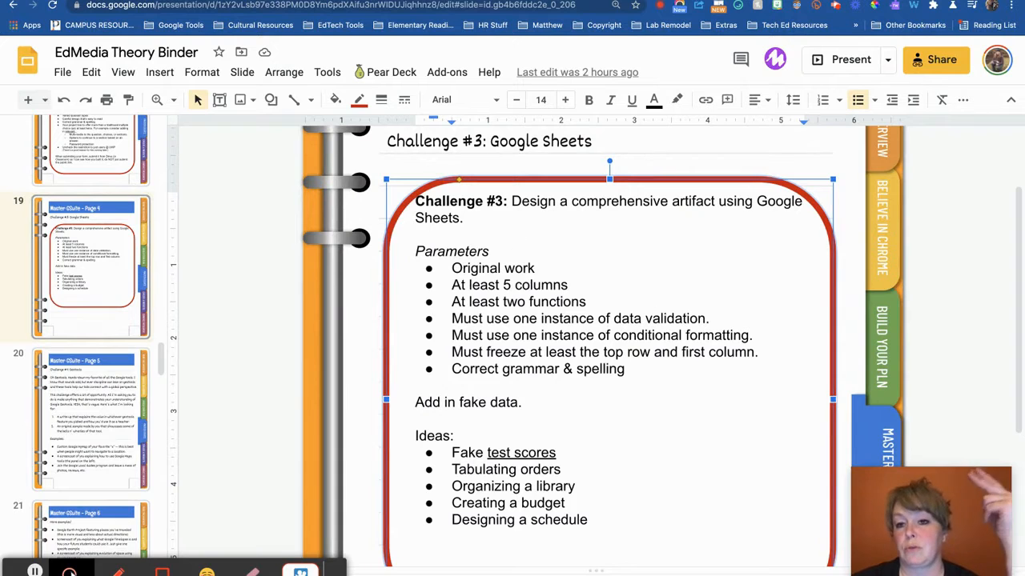
click(560, 1)
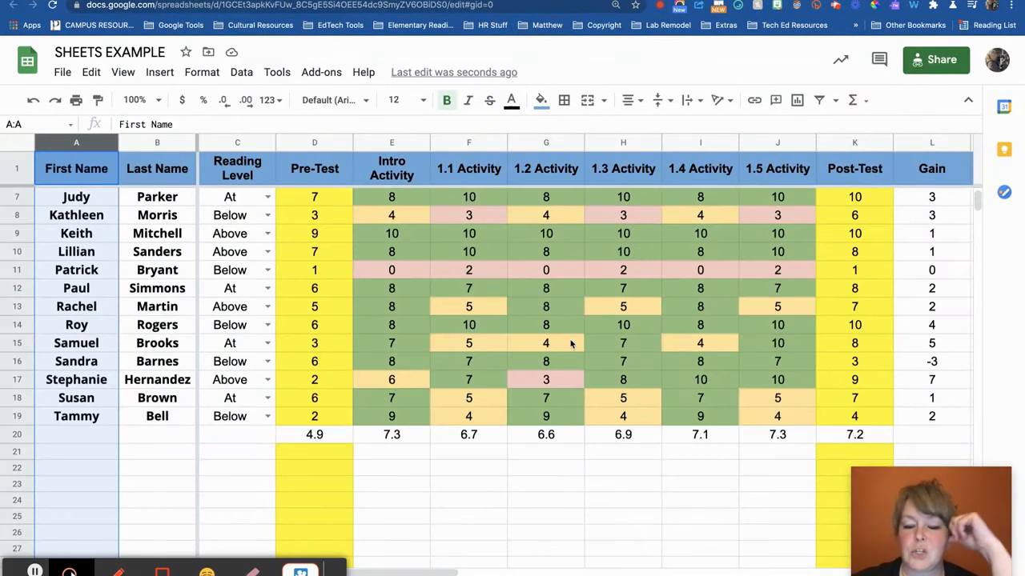
click(394, 454)
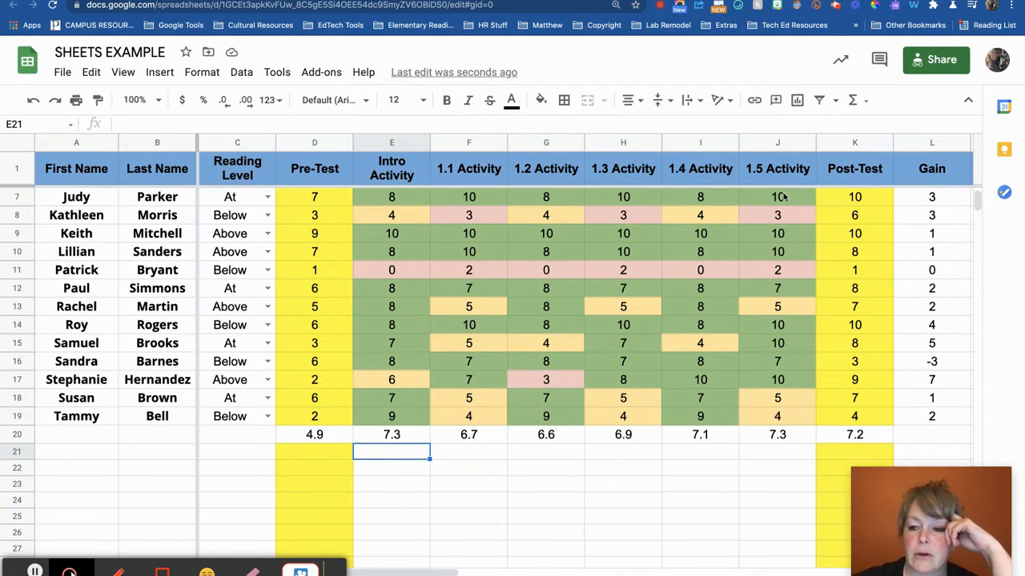
click(856, 112)
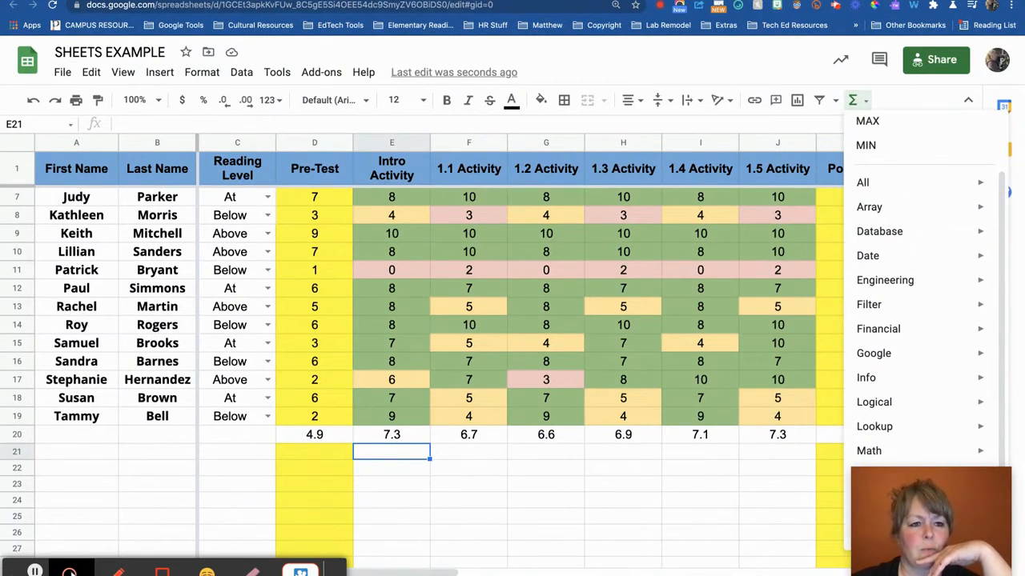
click(281, 1)
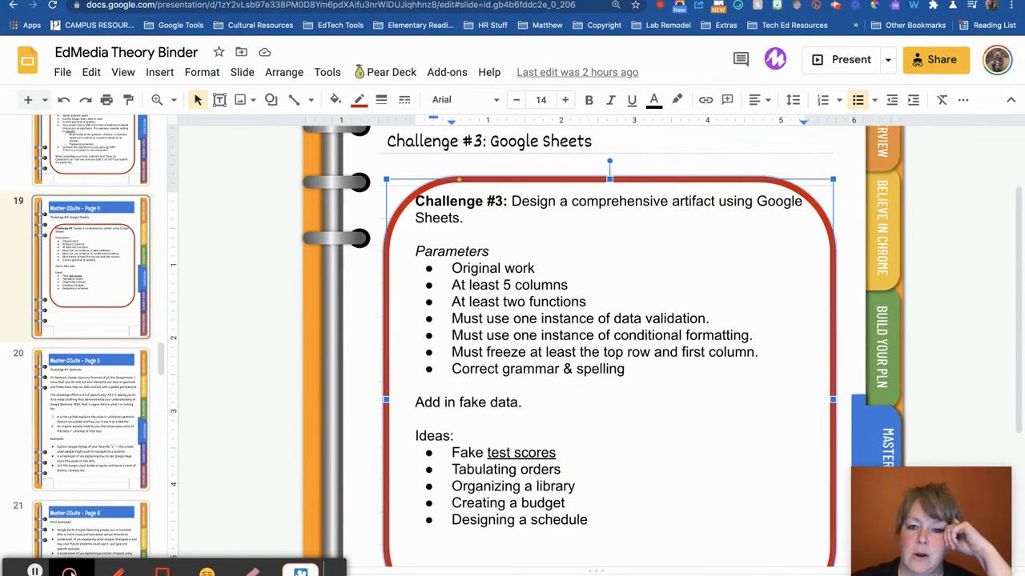
key(ctrl+Tab)
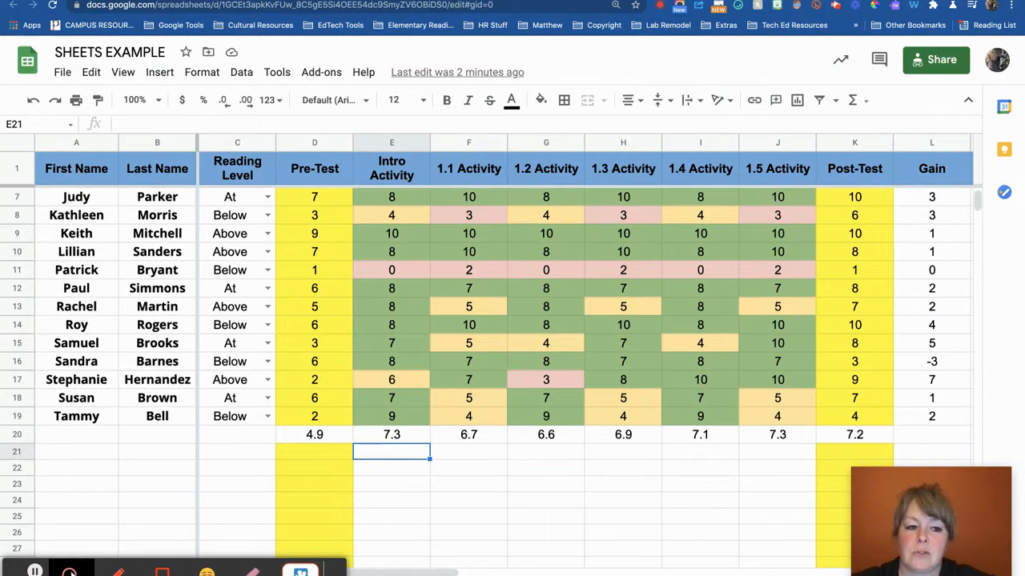
Step: Sort the sheet from A to Z by the Last Name column, keeping the header row frozen
click(19, 171)
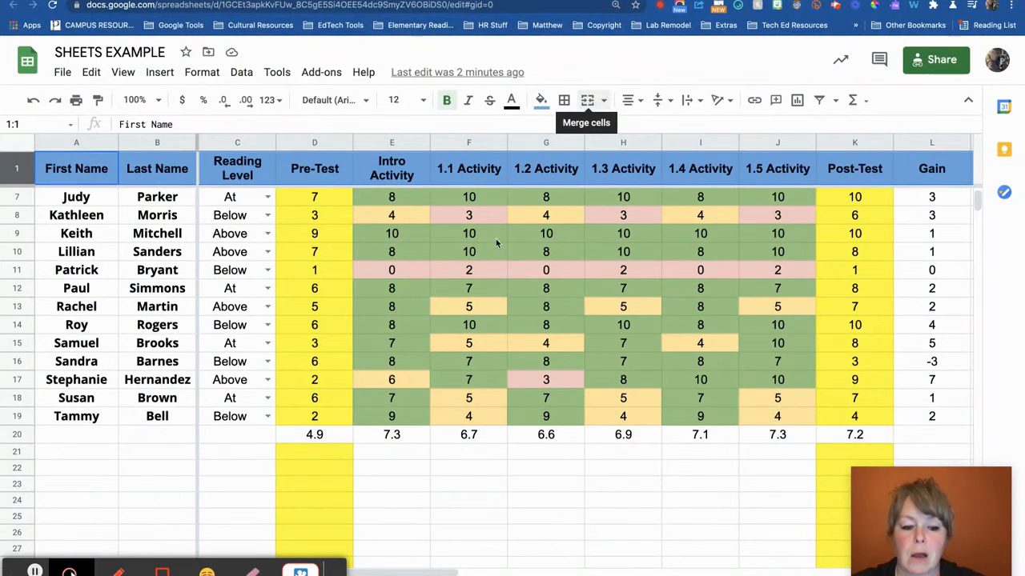
click(157, 142)
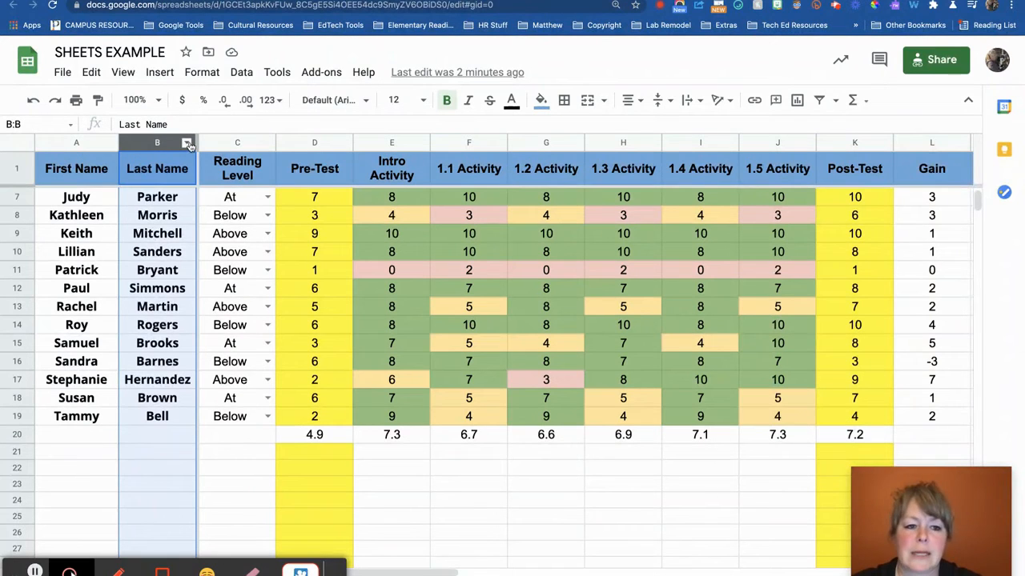
click(187, 143)
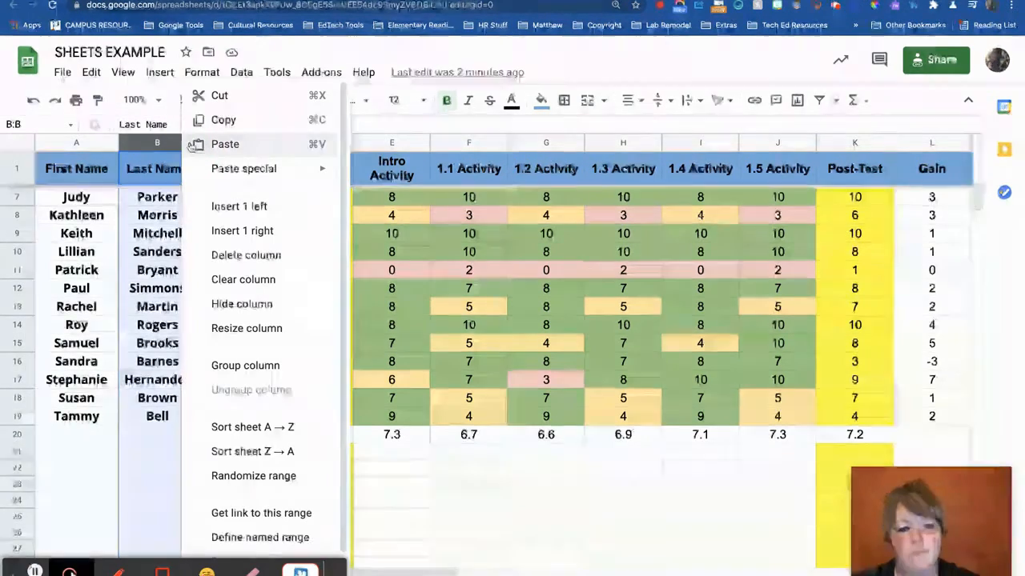
click(247, 428)
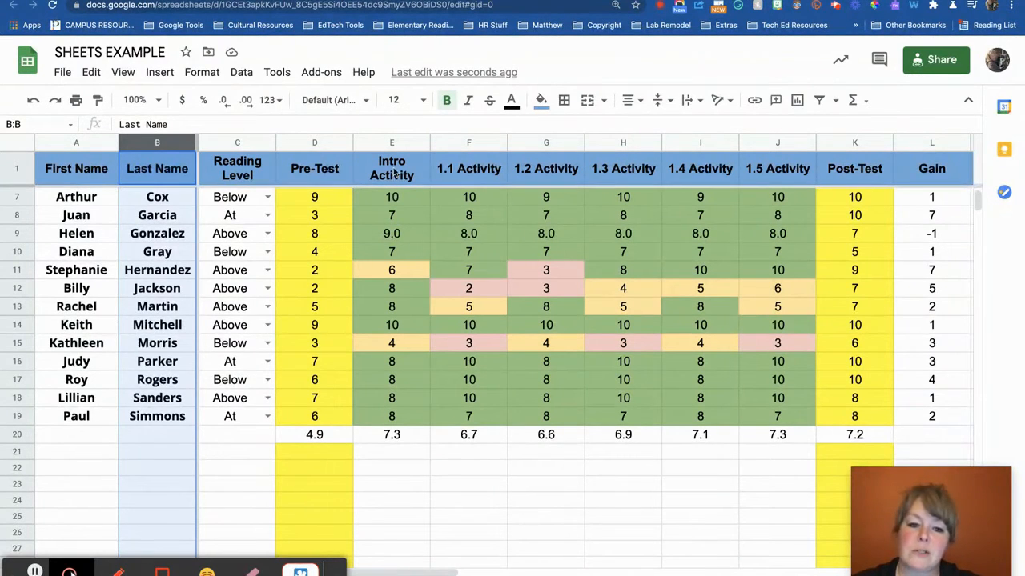
Step: Examine the Intro Activity column and its average formula in E20
click(412, 141)
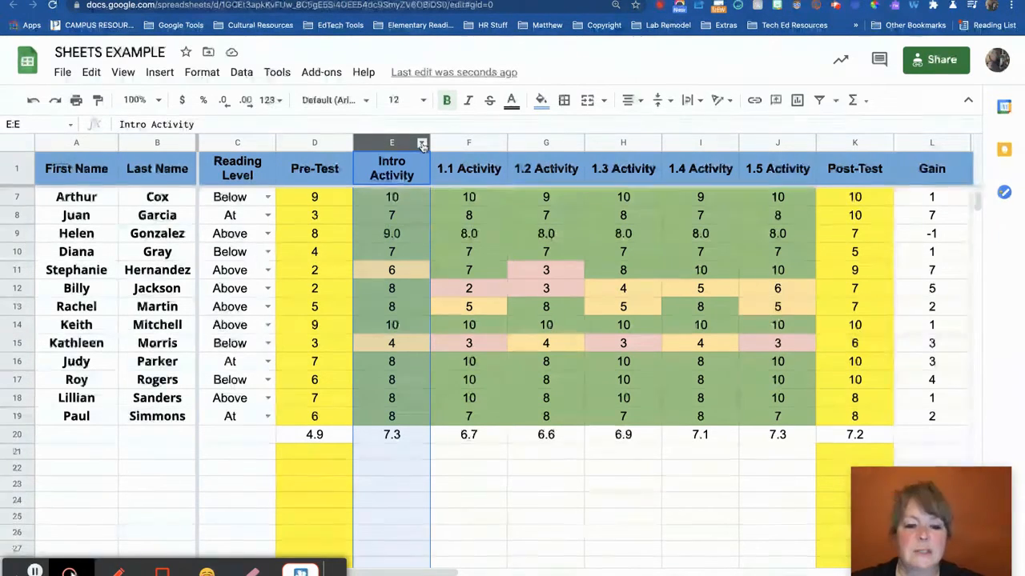
click(387, 433)
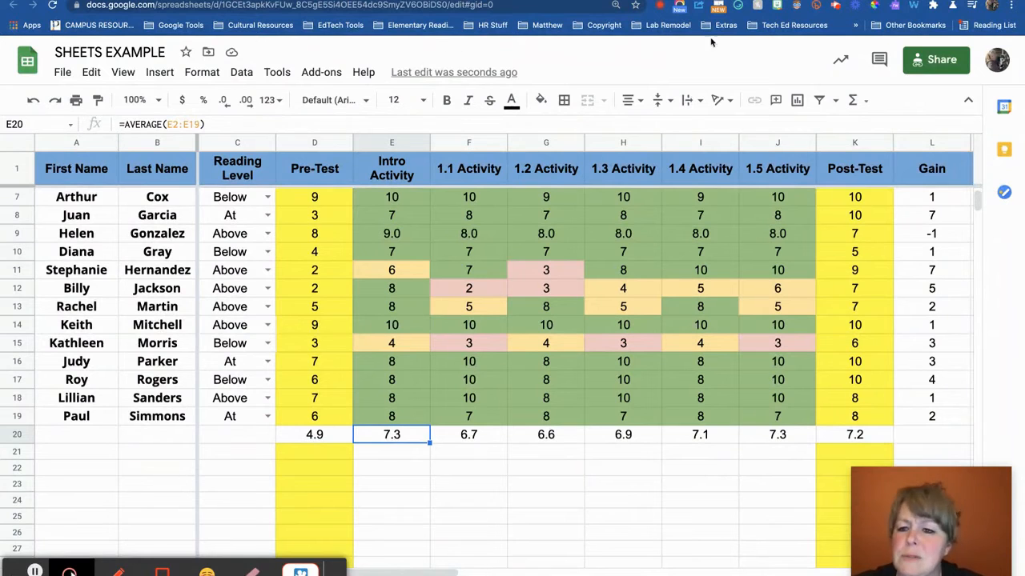
click(754, 215)
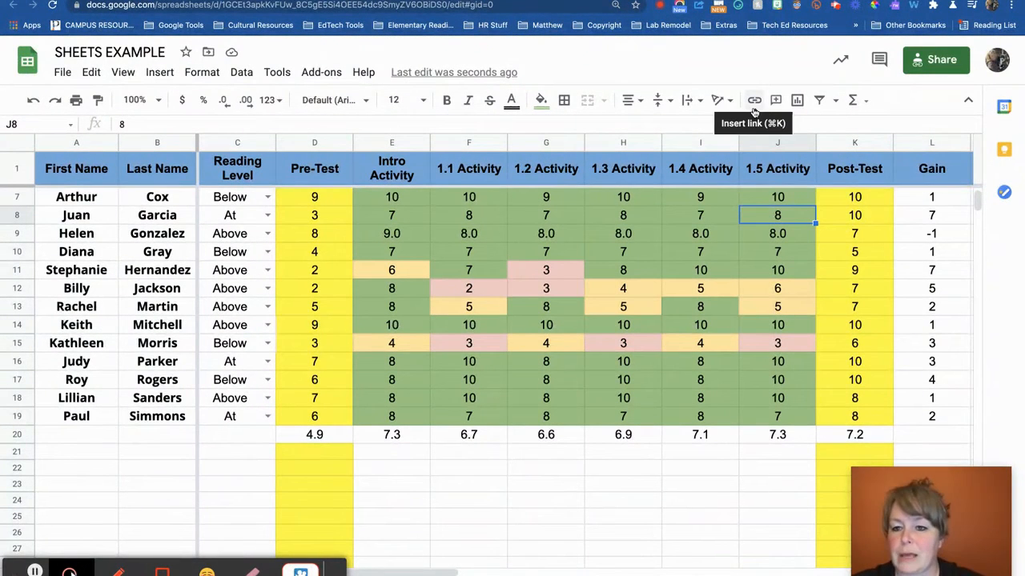
click(130, 455)
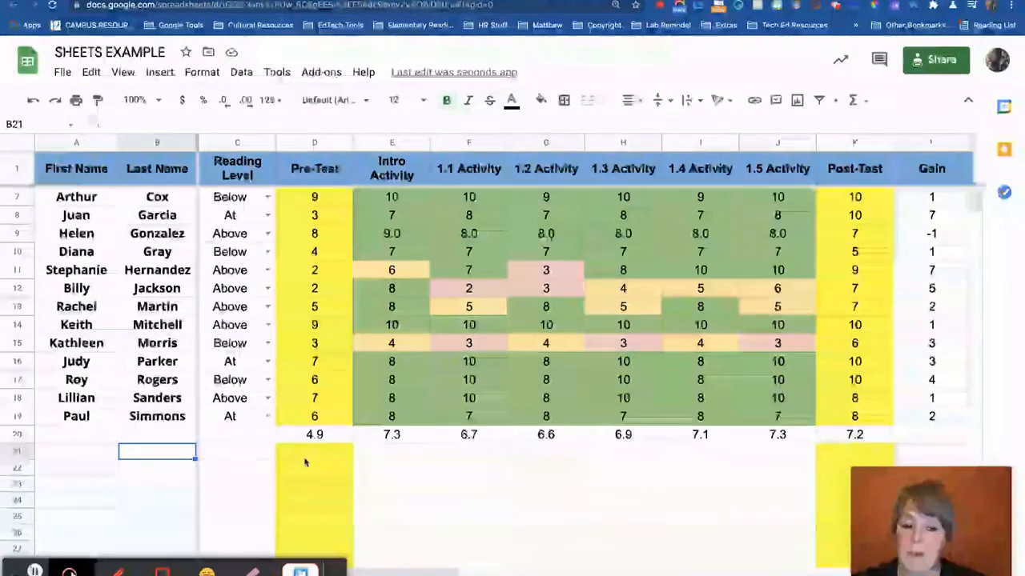
click(321, 458)
Step: Insert a chart from the headers and scores of the Intro Activity through 1.5 Activity columns, range E1:J19
click(398, 196)
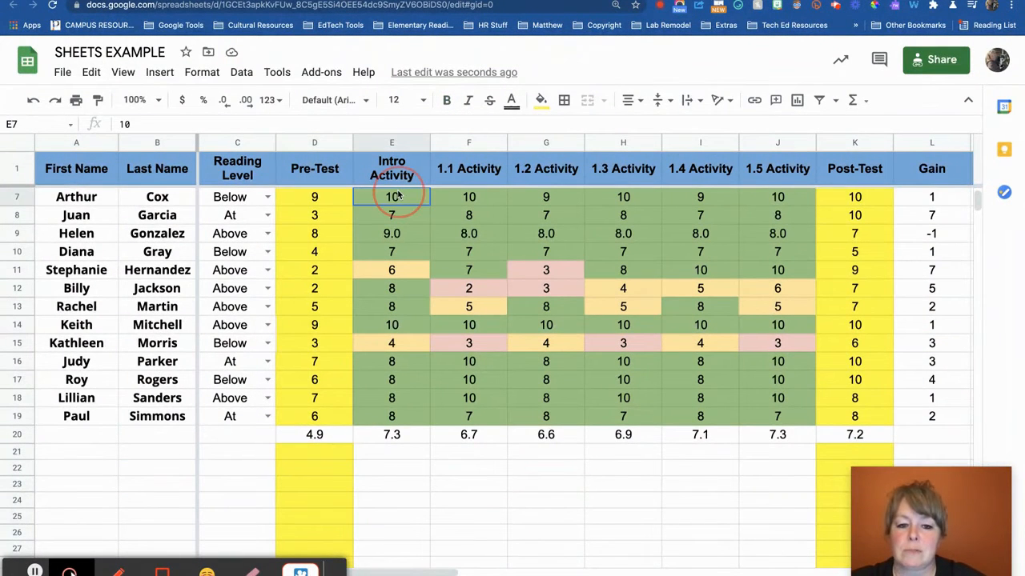
drag(398, 196, 804, 324)
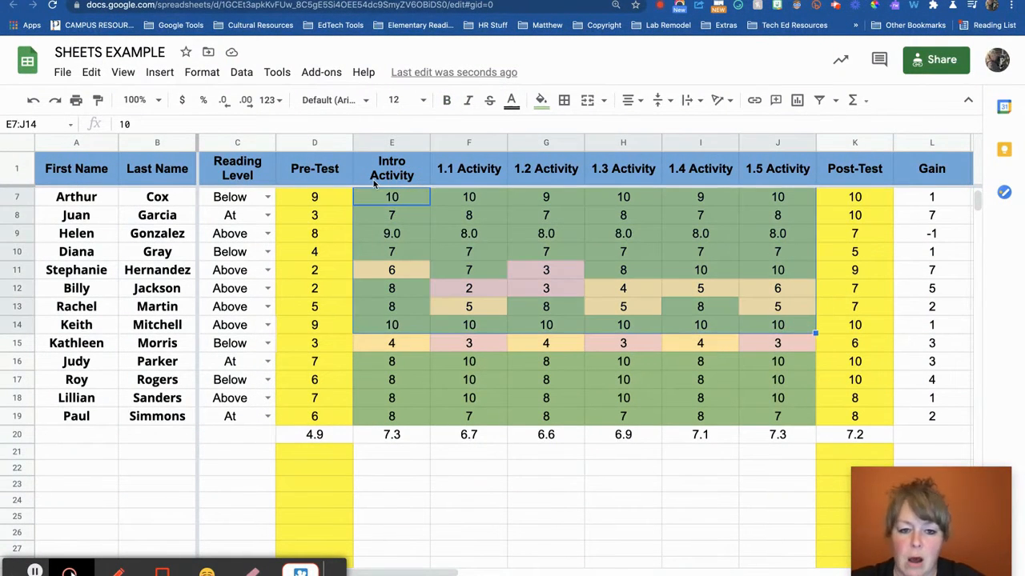
click(373, 171)
drag(370, 171, 755, 271)
click(398, 168)
drag(399, 168, 777, 342)
drag(765, 436, 770, 508)
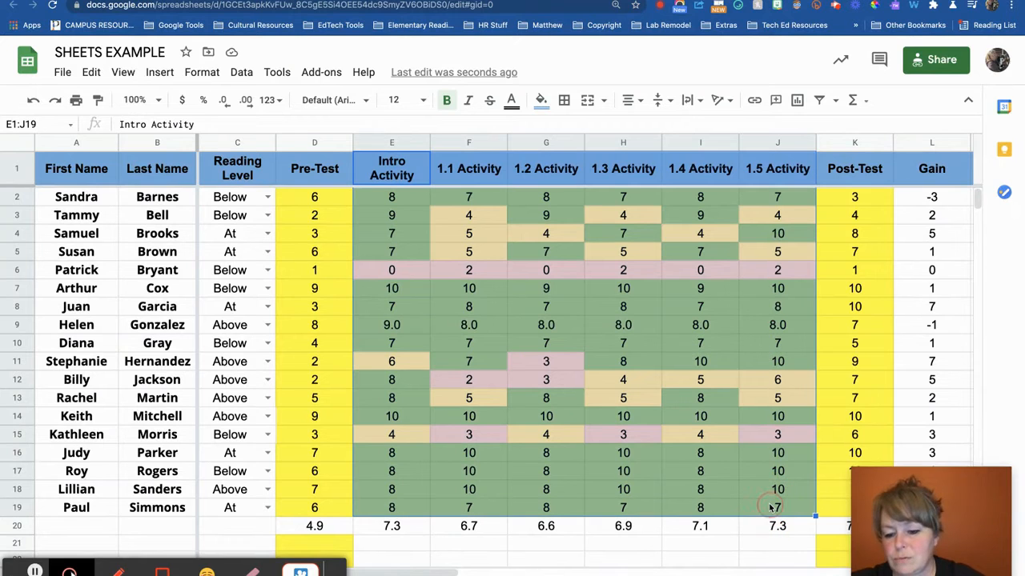
scroll(770, 508, down, 5)
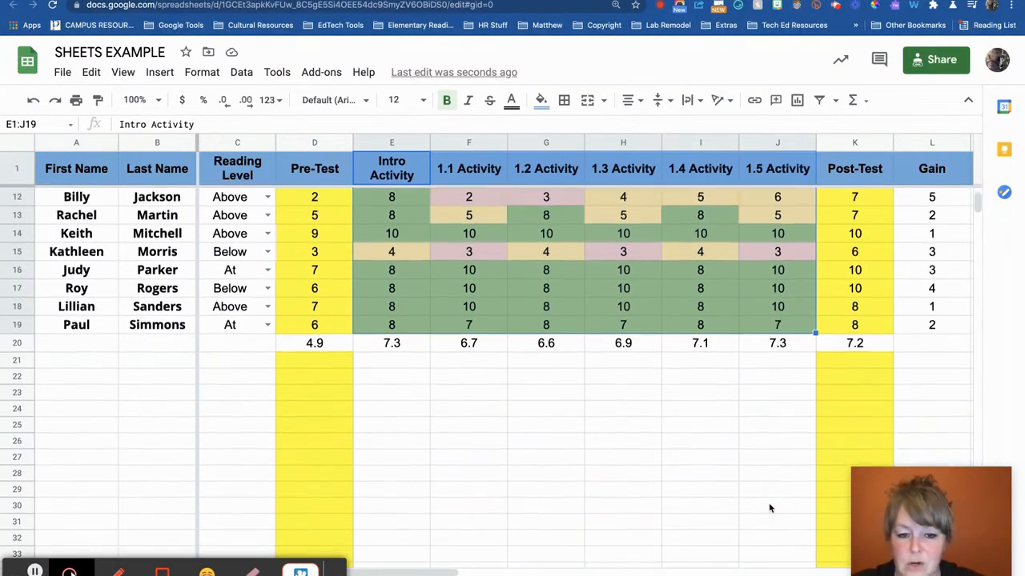
click(798, 106)
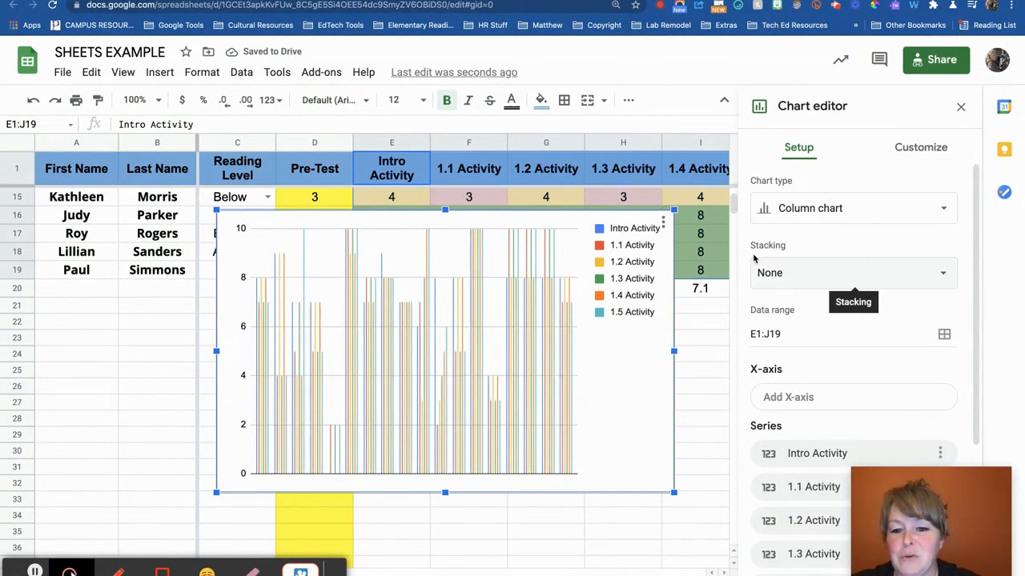
Step: Try the activity scores chart as a line chart and switch it to a 100% stacked area chart
click(781, 207)
click(786, 285)
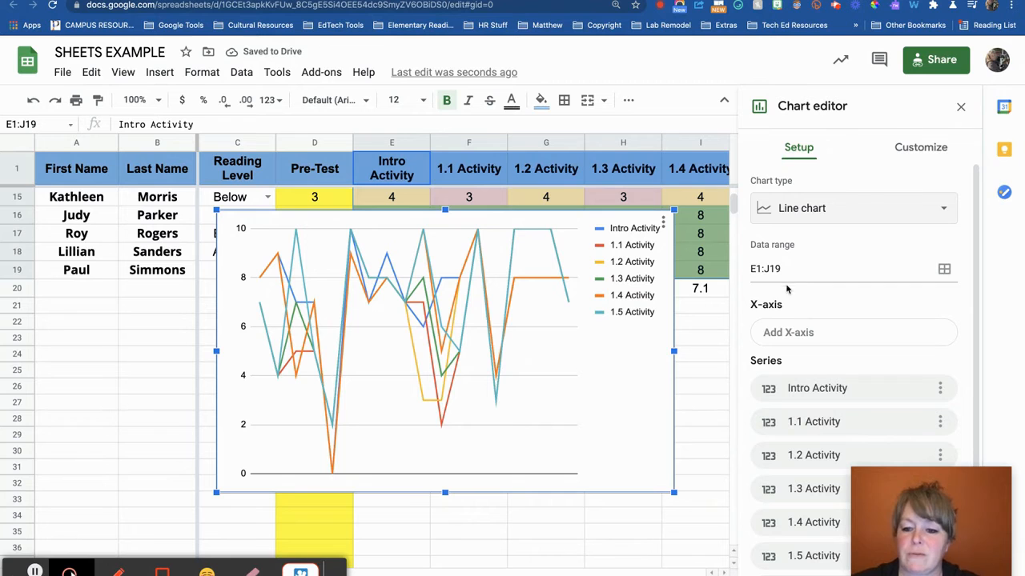
click(815, 215)
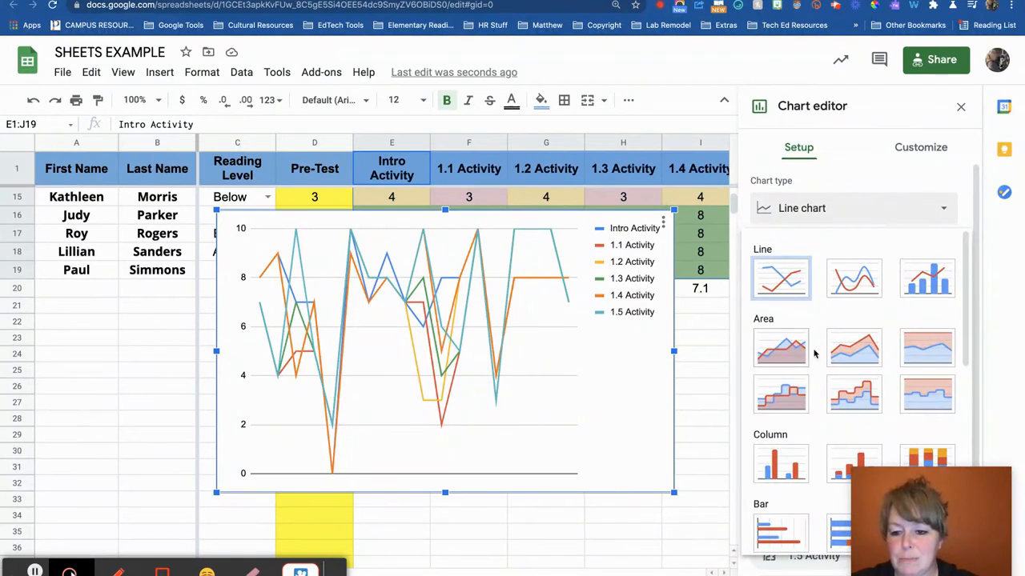
click(915, 350)
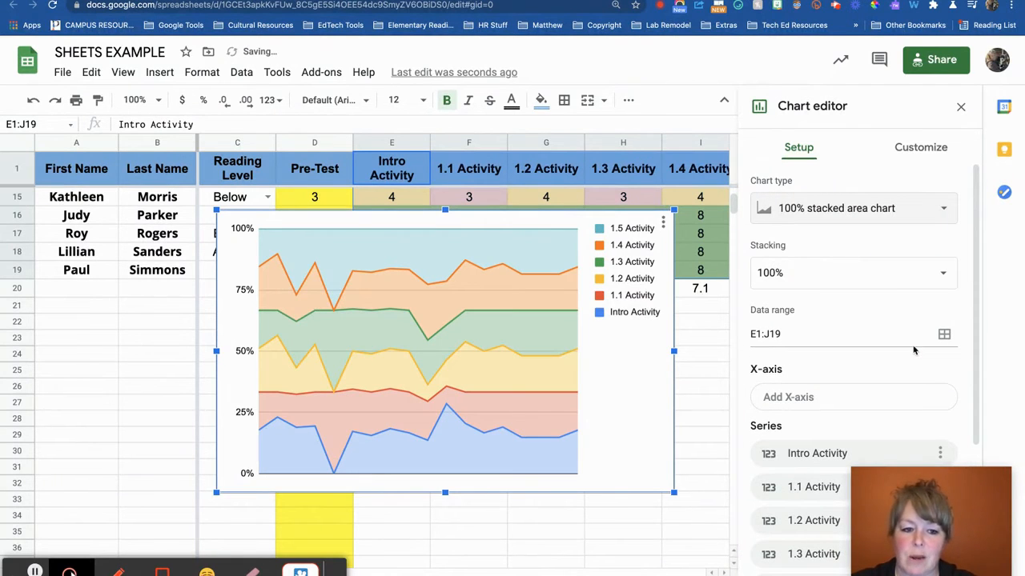
scroll(916, 350, down, 1)
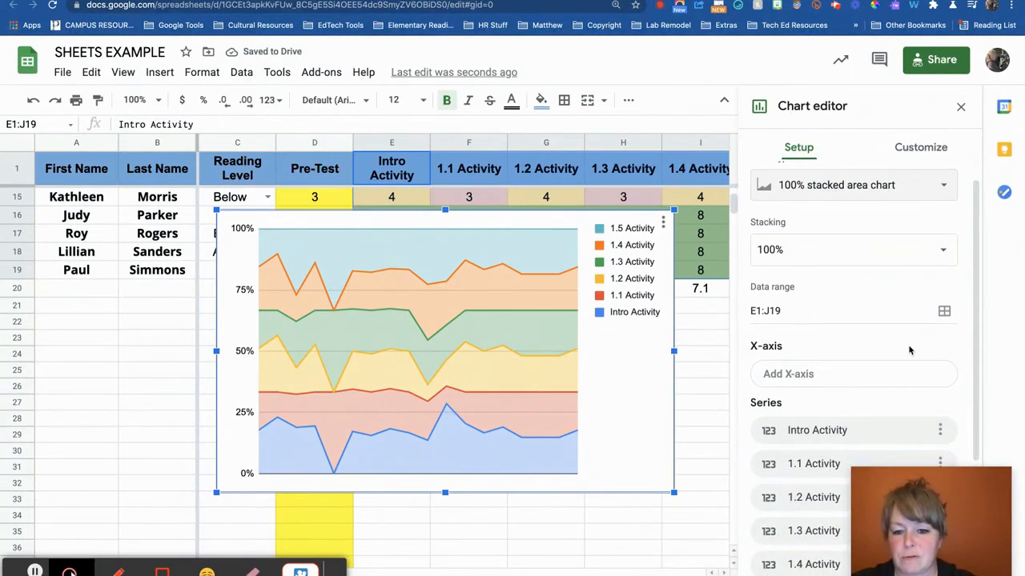
scroll(910, 348, down, 5)
scroll(910, 348, up, 6)
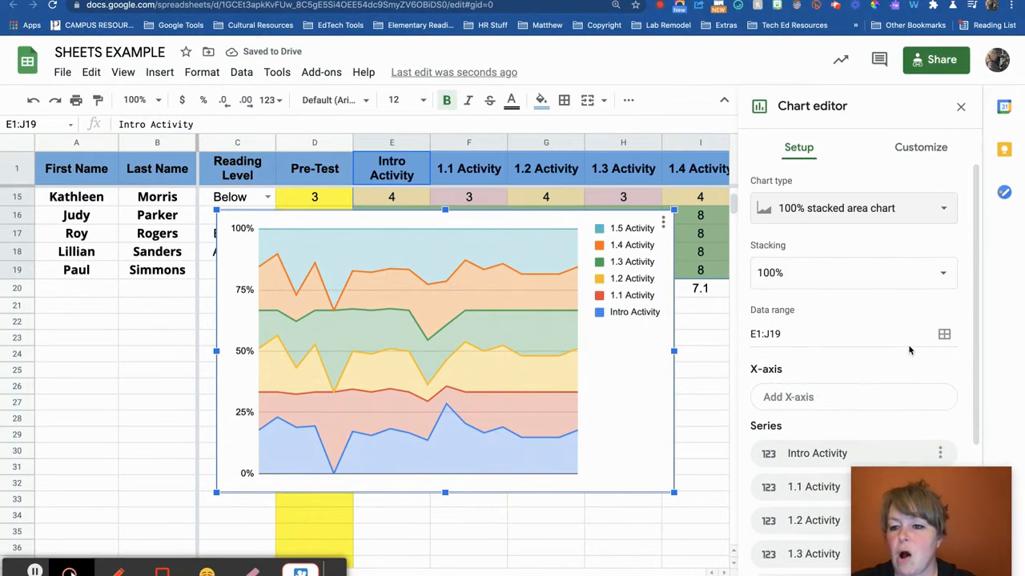
Step: Close the chart's editing options and delete the stacked area chart from the sheet
click(961, 107)
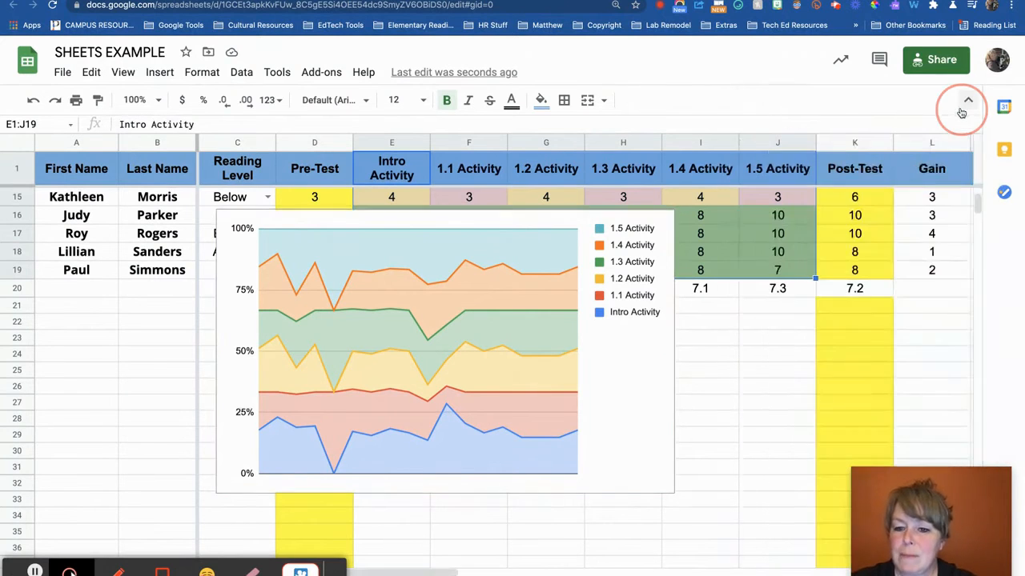
right_click(567, 323)
click(560, 292)
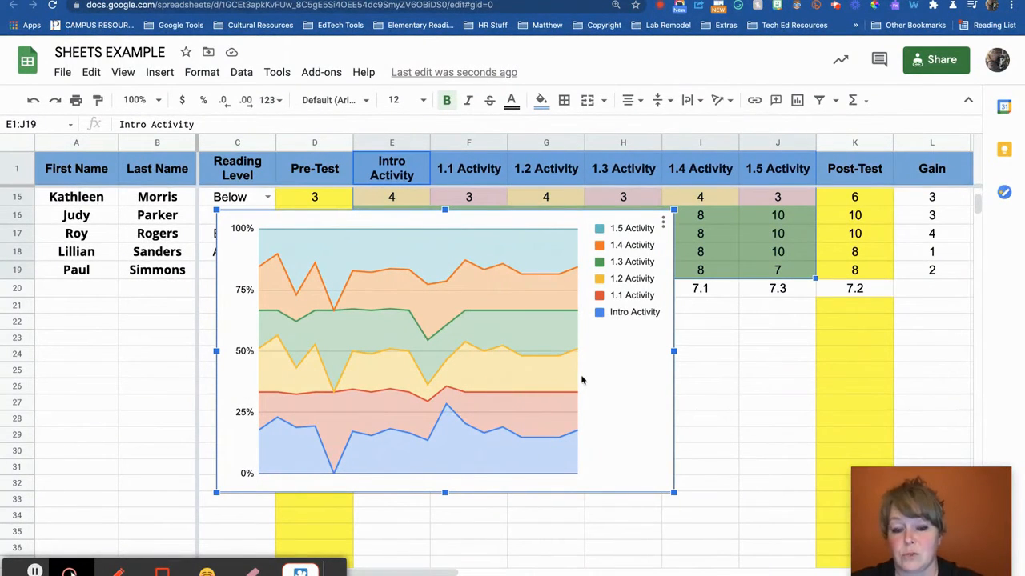
click(642, 401)
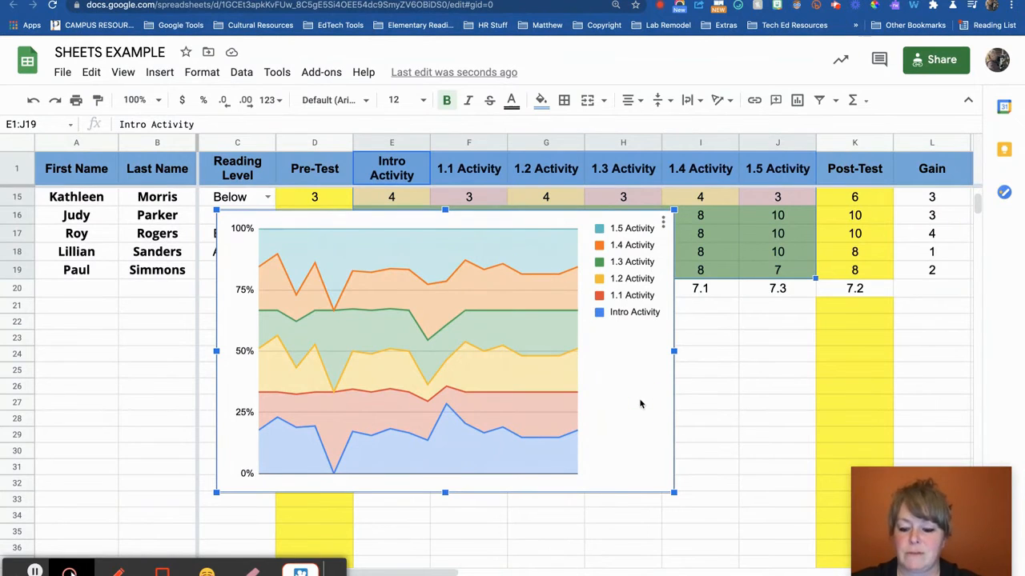
click(662, 221)
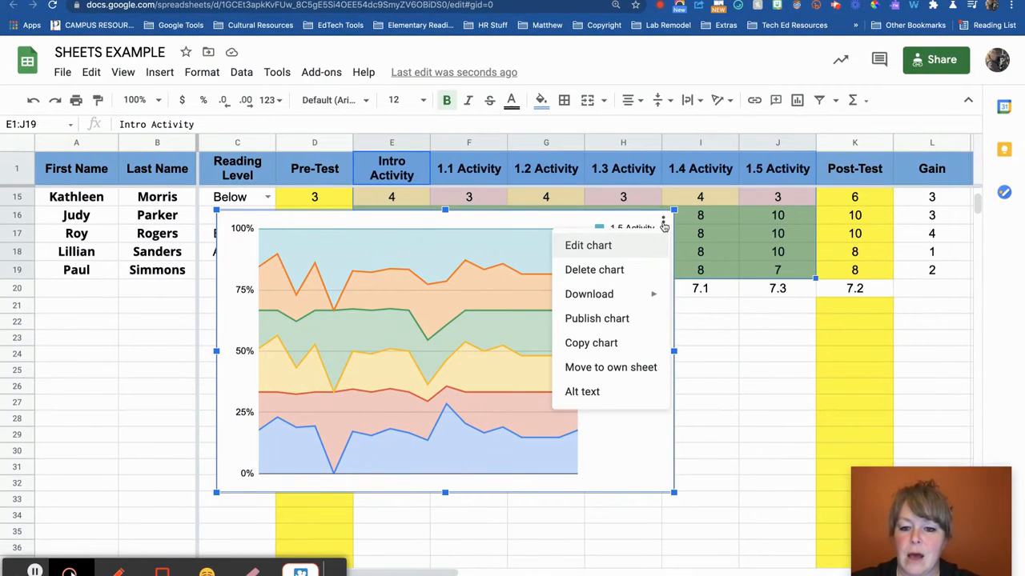
click(608, 272)
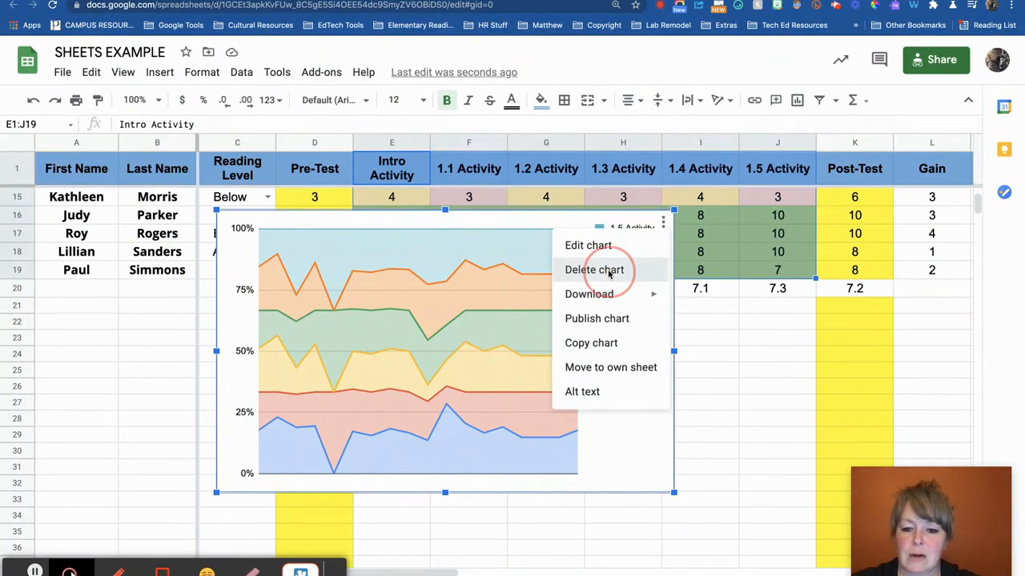
scroll(582, 364, up, 5)
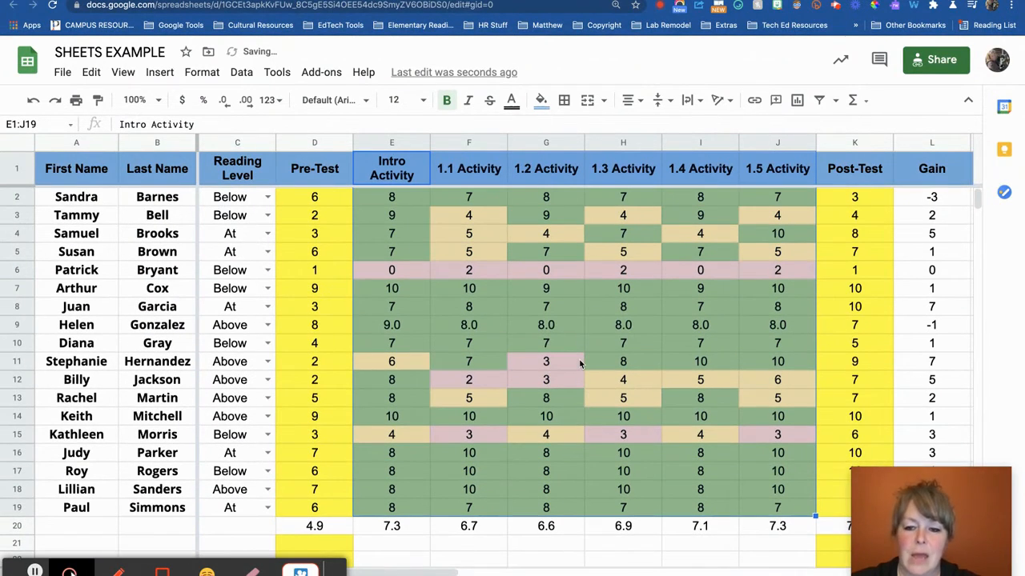
drag(416, 195, 402, 504)
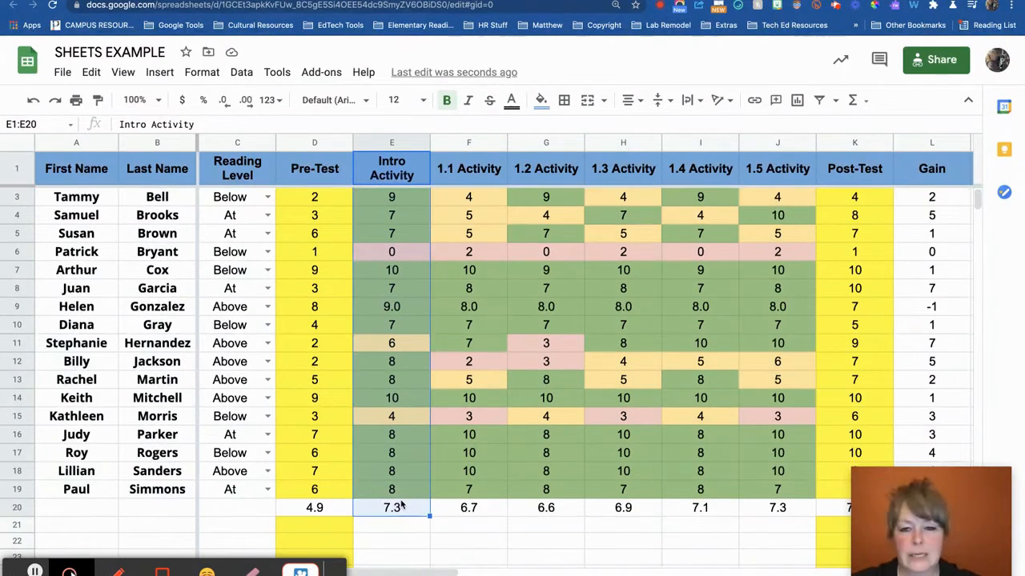
click(433, 543)
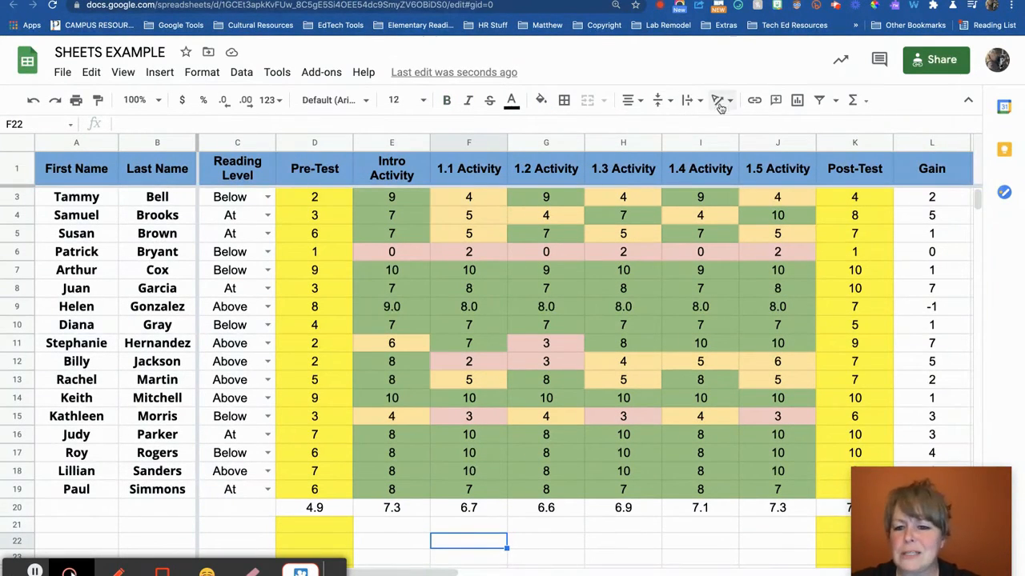
Step: Try the 1.4 Activity header tilted up at 45° and rotated up at 90°, and reset its text rotation to none
click(689, 177)
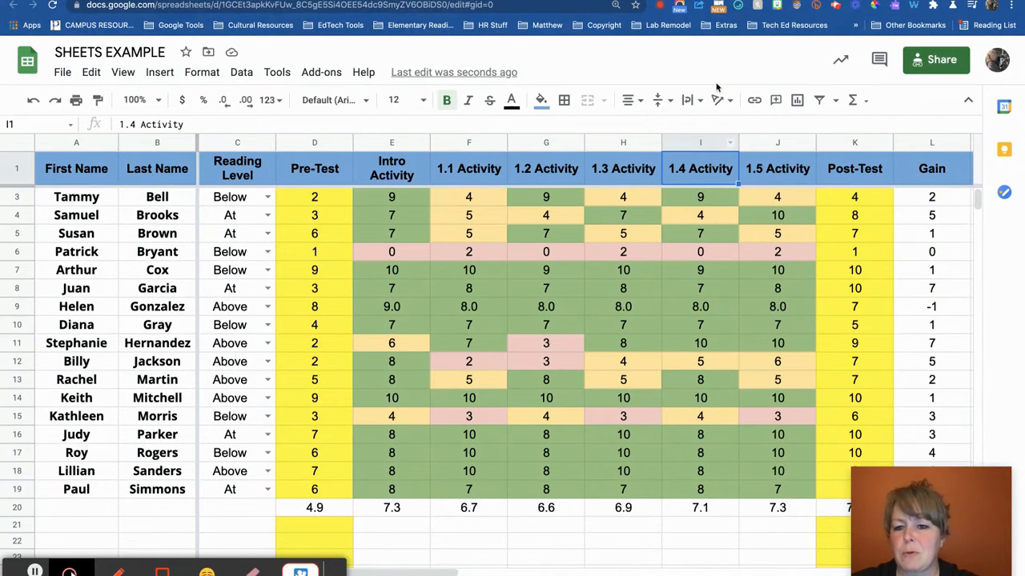
click(733, 101)
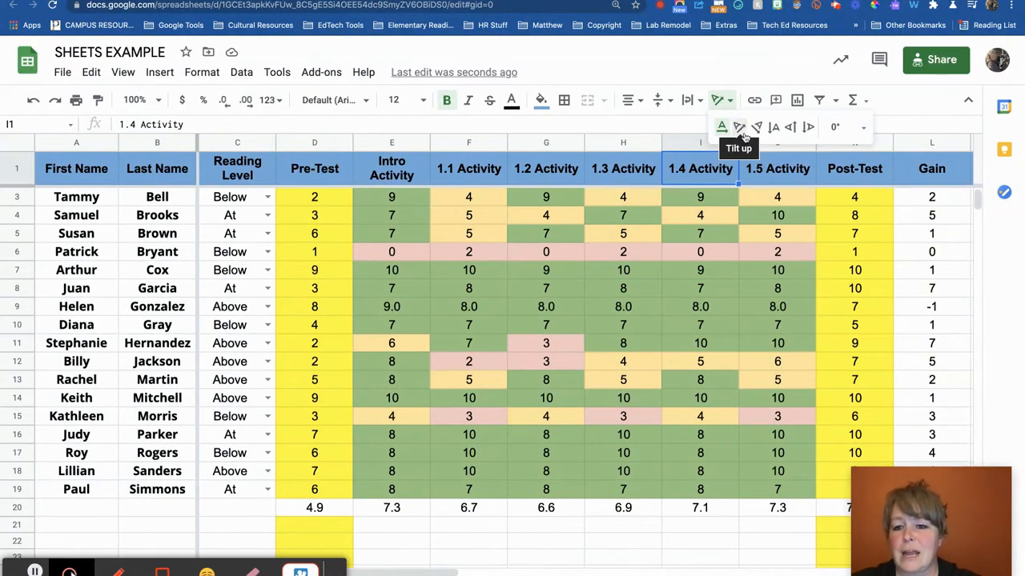
click(740, 128)
click(725, 100)
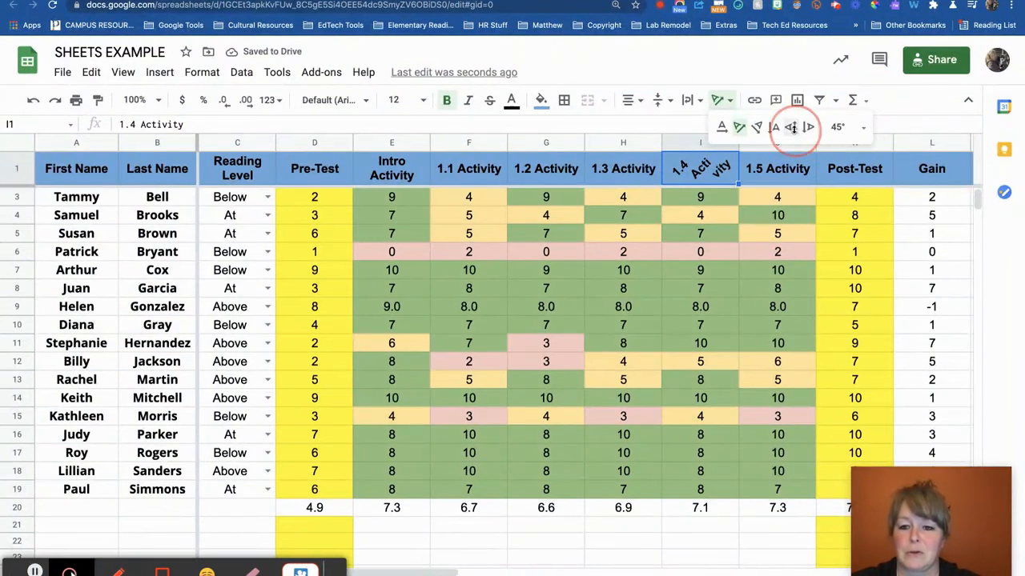
click(791, 127)
click(719, 100)
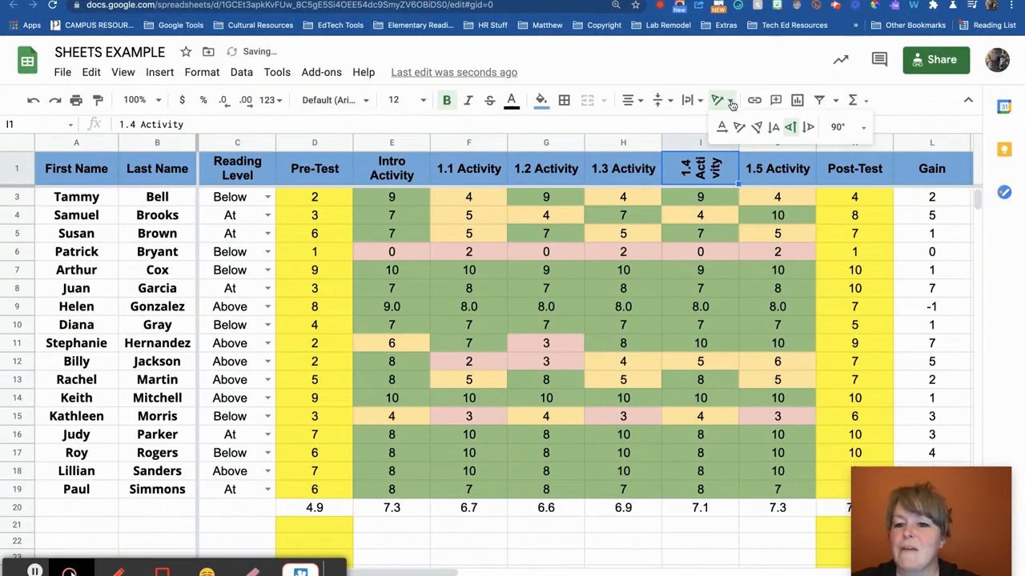
click(723, 128)
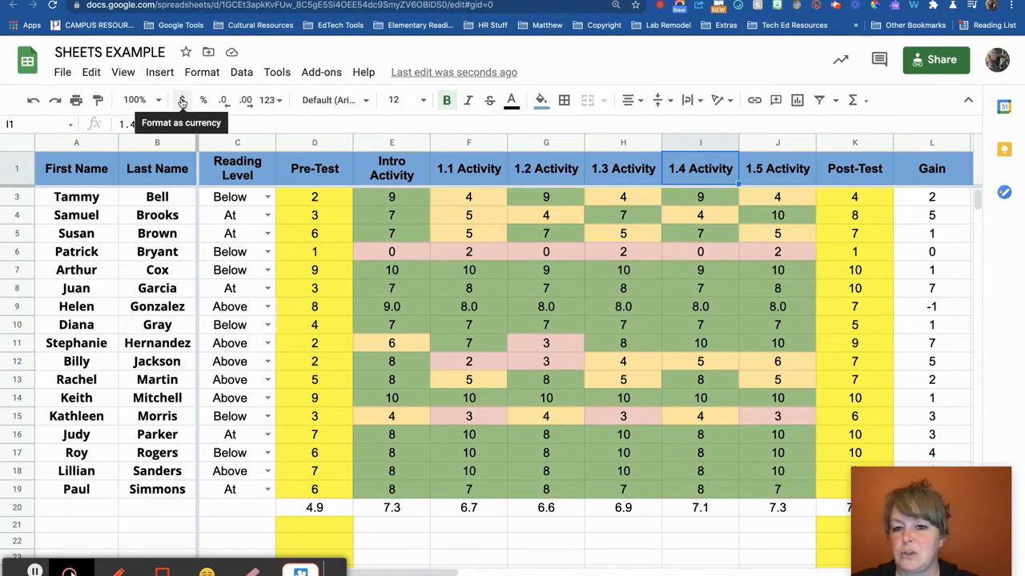
click(271, 100)
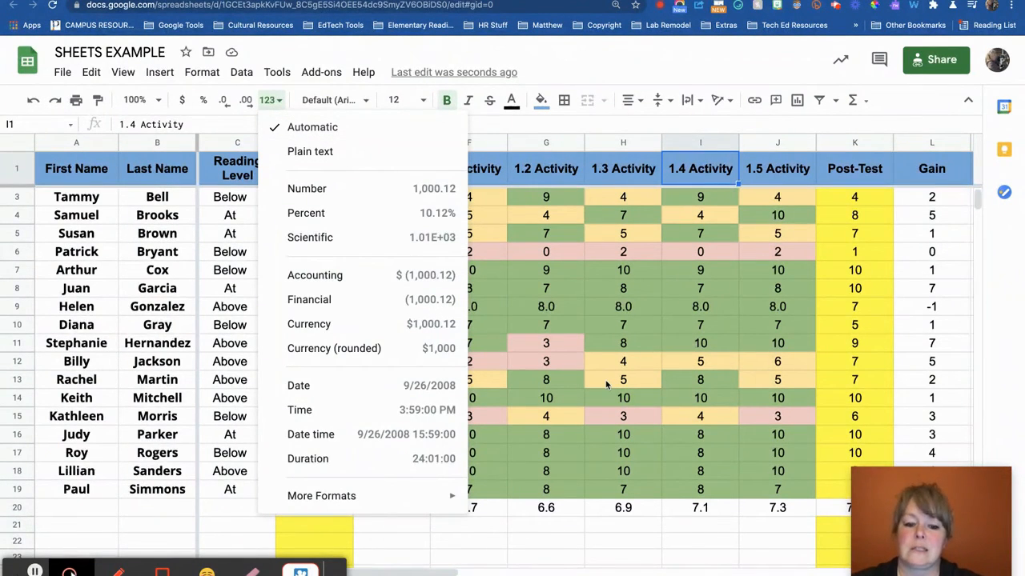
click(606, 384)
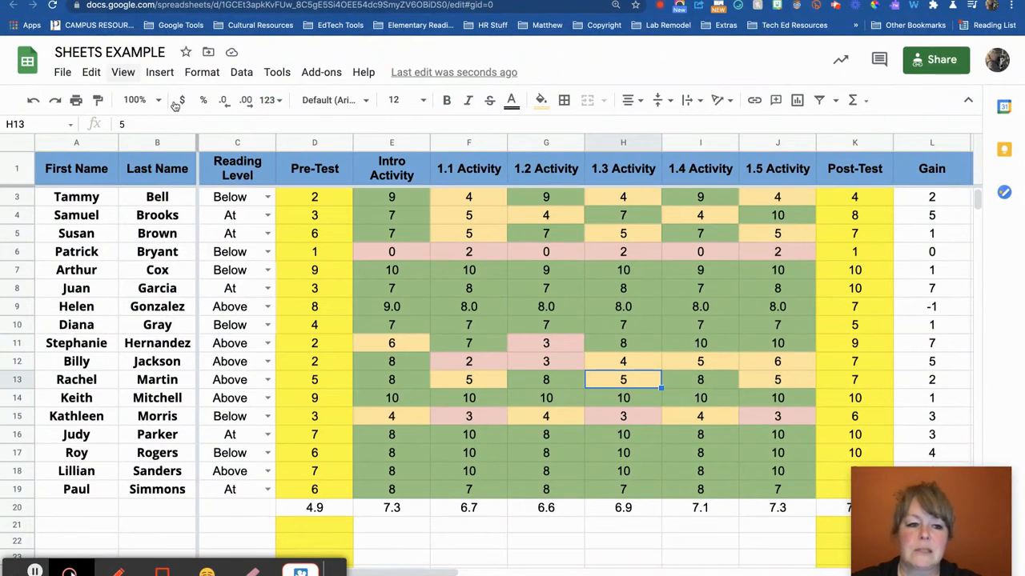